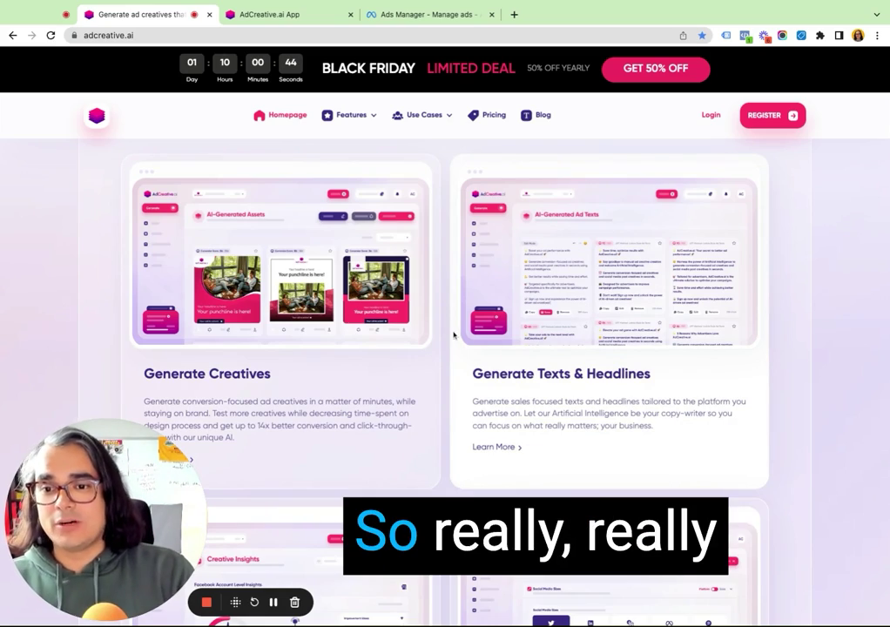
Step: Examine the feature overview on the AdCreative.ai homepage, covering creatives, texts, insights, social posts, ad packages, competitor ads, inspiration and video ads
scroll(453, 335, down, 4)
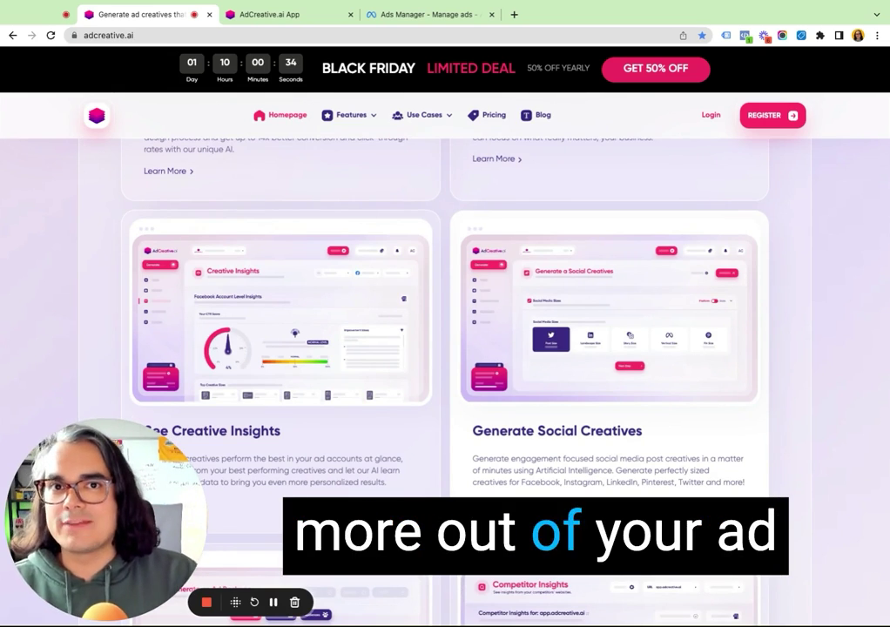
scroll(445, 366, down, 1)
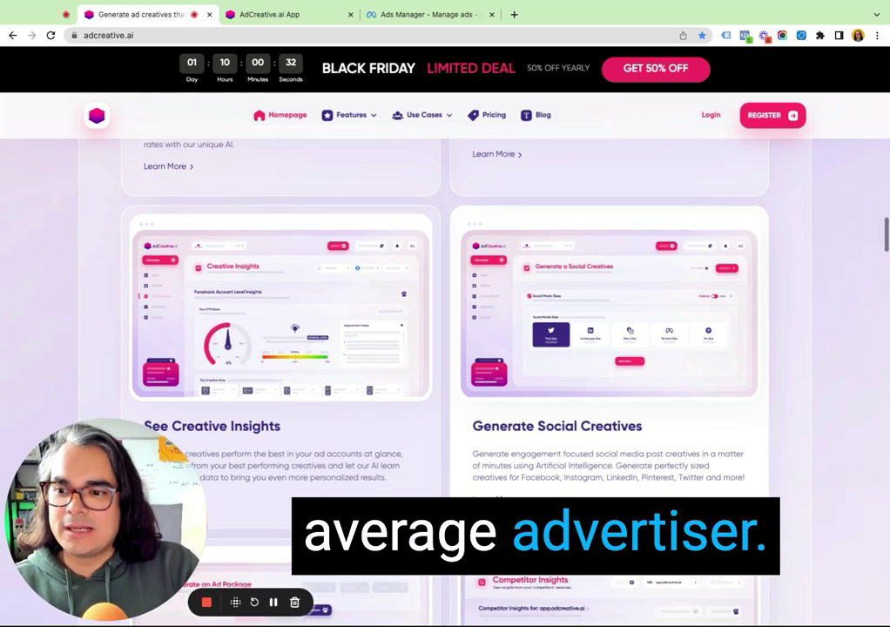
scroll(445, 366, down, 1)
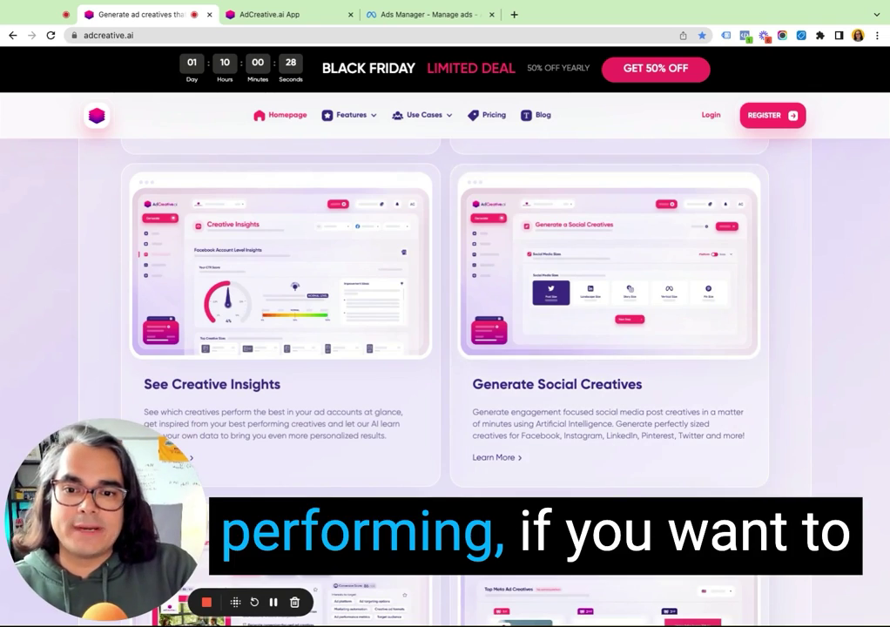
scroll(609, 263, down, 1)
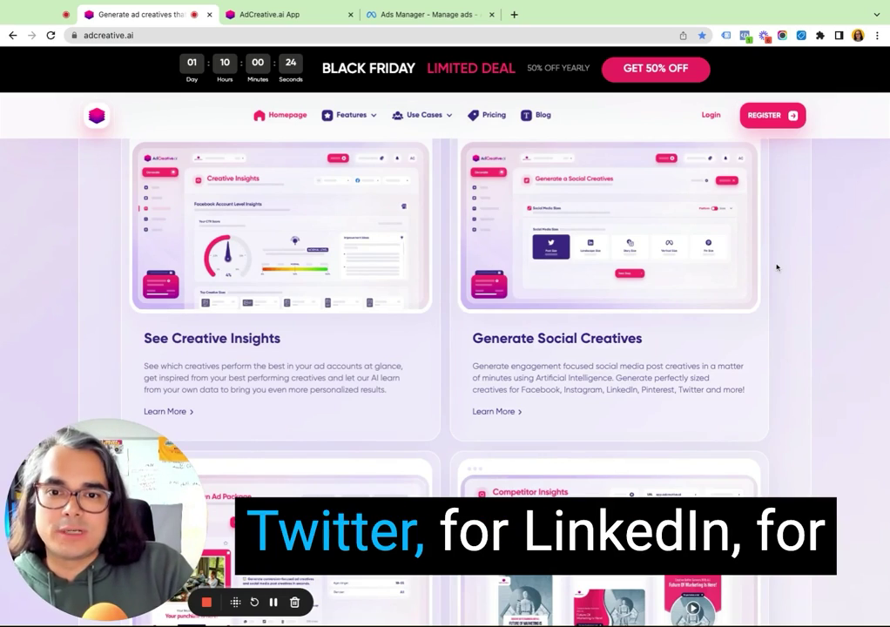
scroll(777, 268, down, 5)
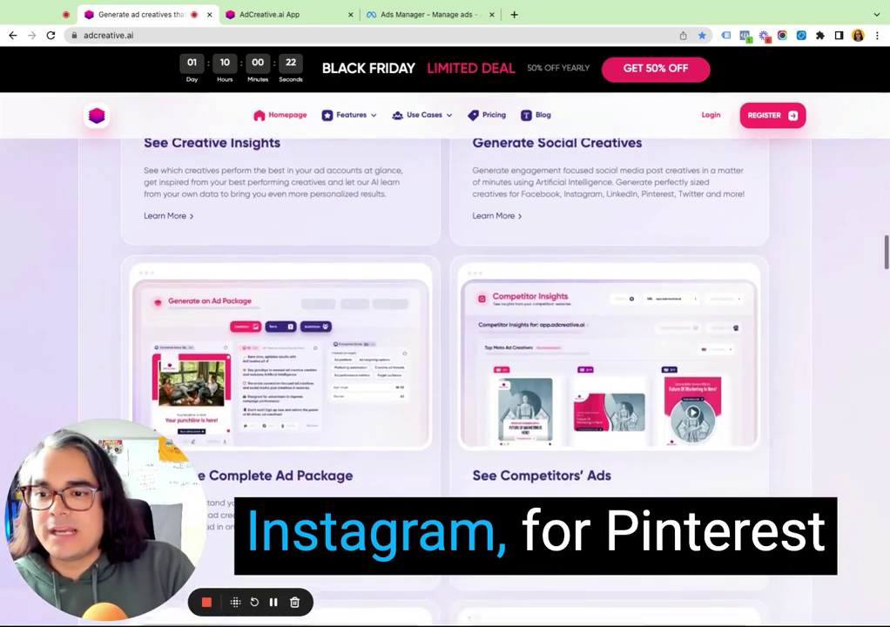
scroll(636, 289, down, 2)
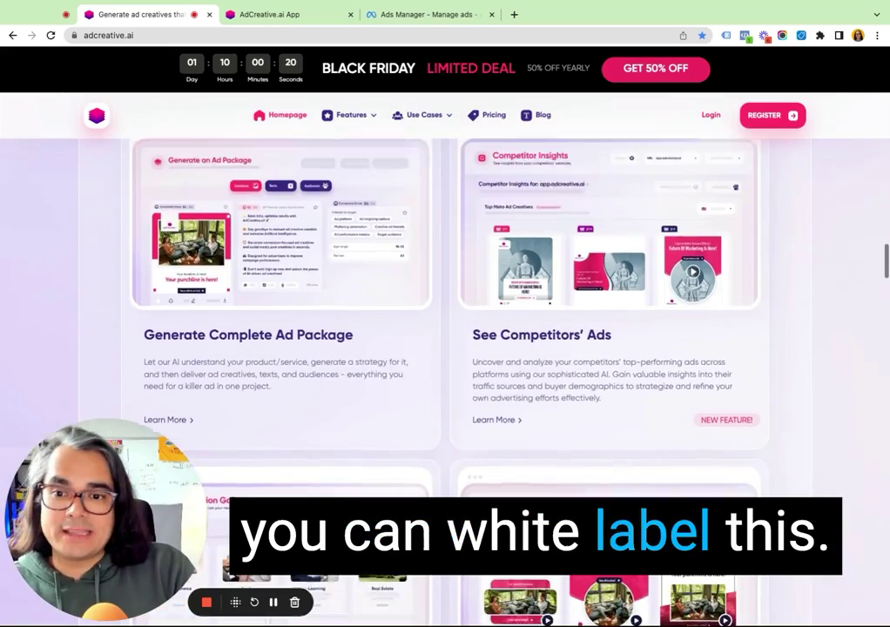
scroll(635, 290, down, 5)
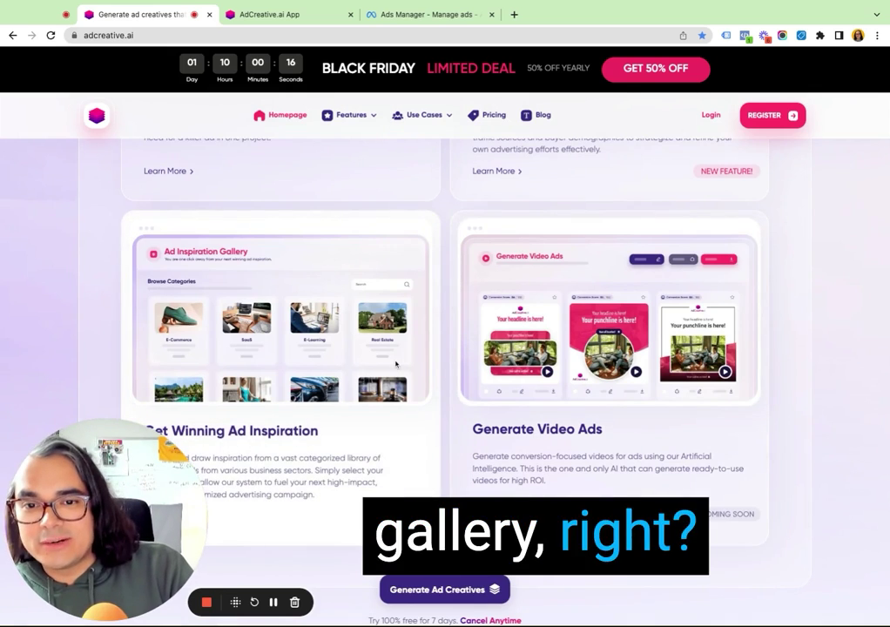
scroll(396, 364, down, 2)
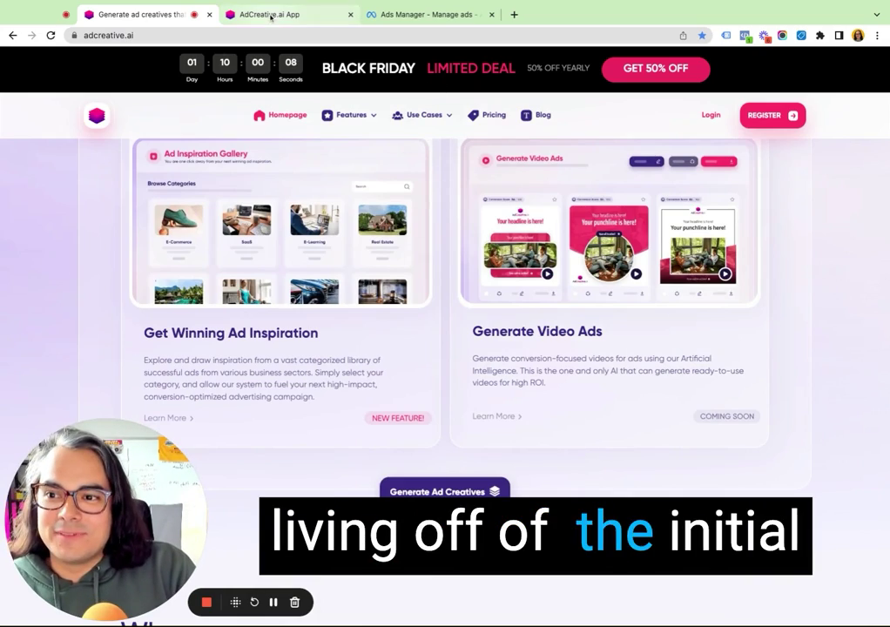
scroll(332, 281, down, 7)
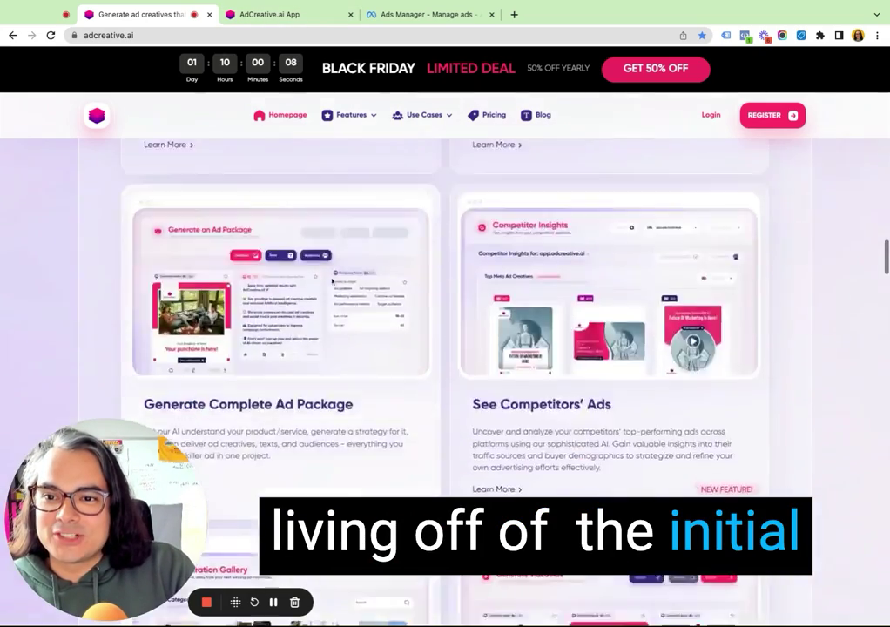
scroll(331, 282, up, 3)
scroll(332, 281, up, 5)
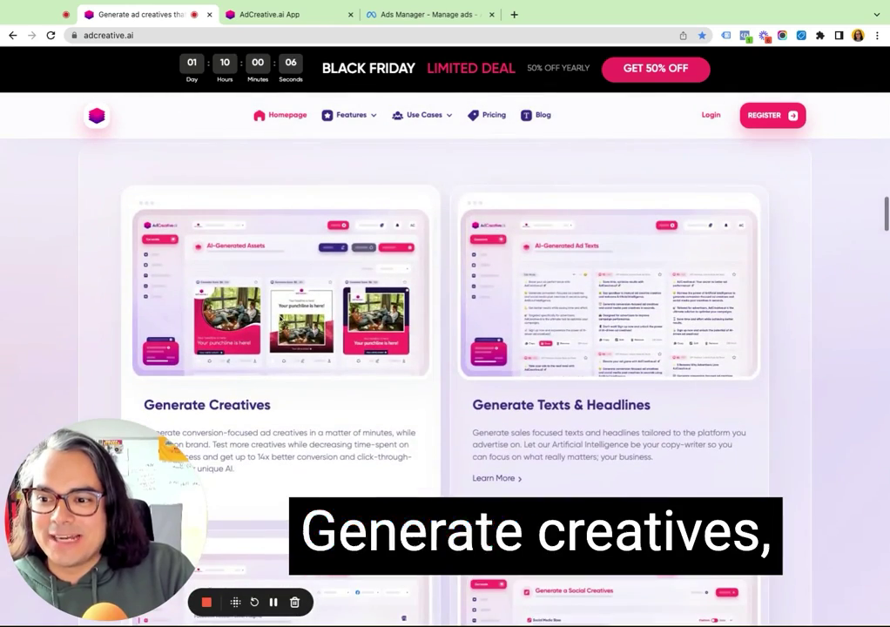
scroll(499, 290, down, 4)
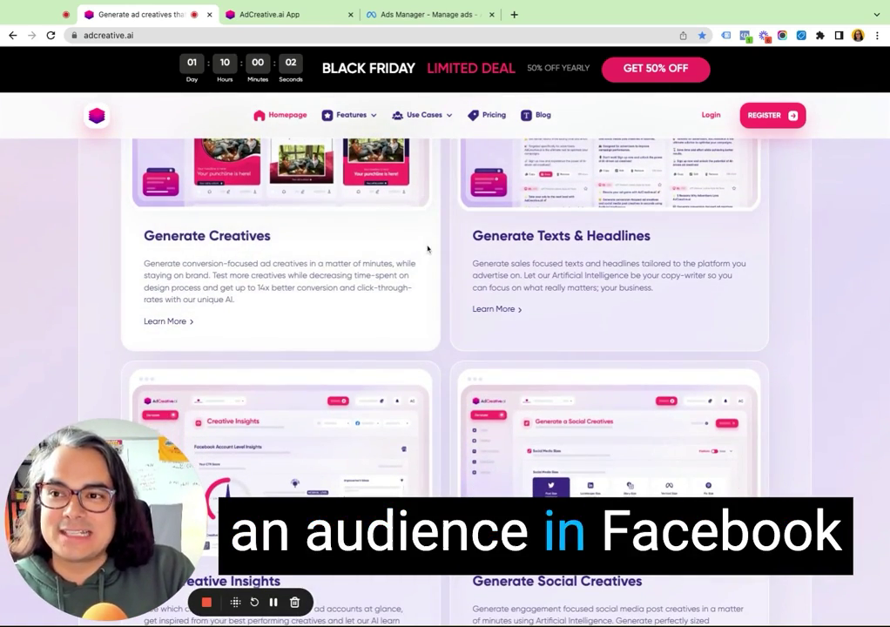
mouse_move(338, 114)
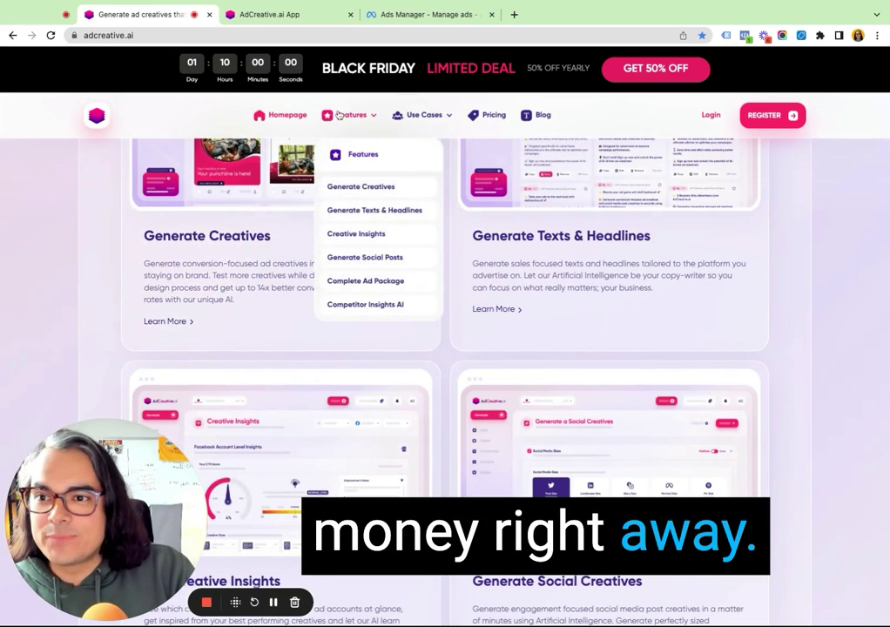
Step: Switch to the AdCreative.ai app and check which brands are available in the brand selector
click(296, 19)
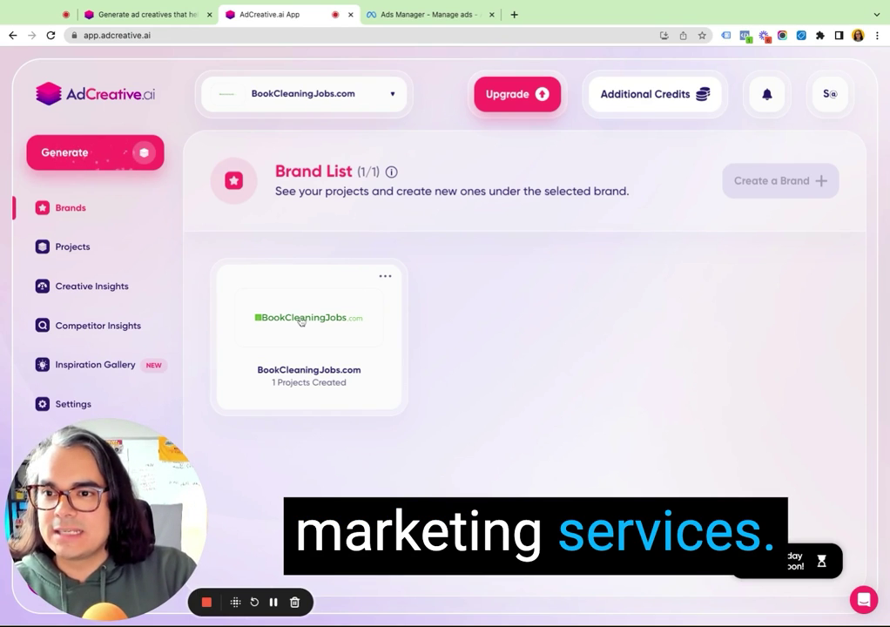
click(389, 97)
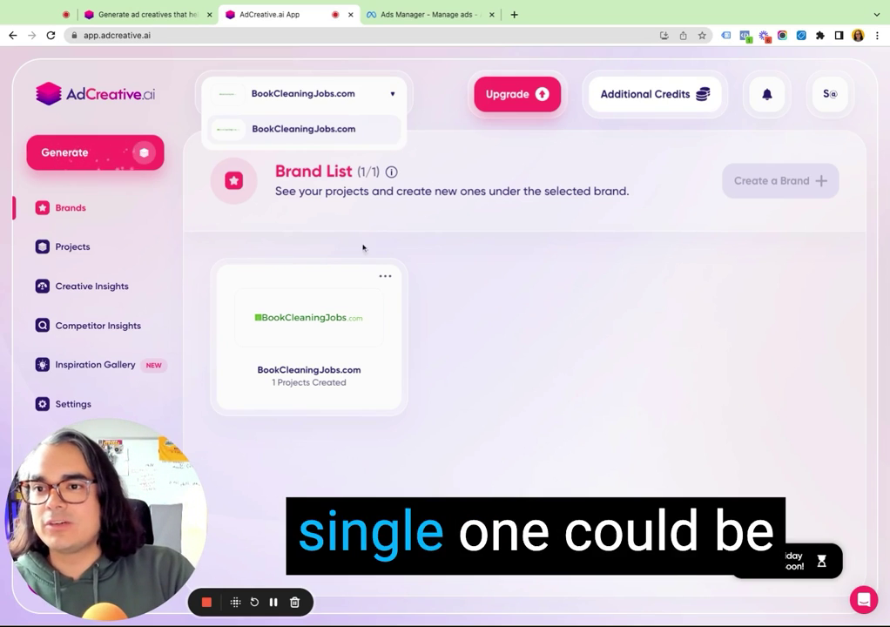
click(211, 231)
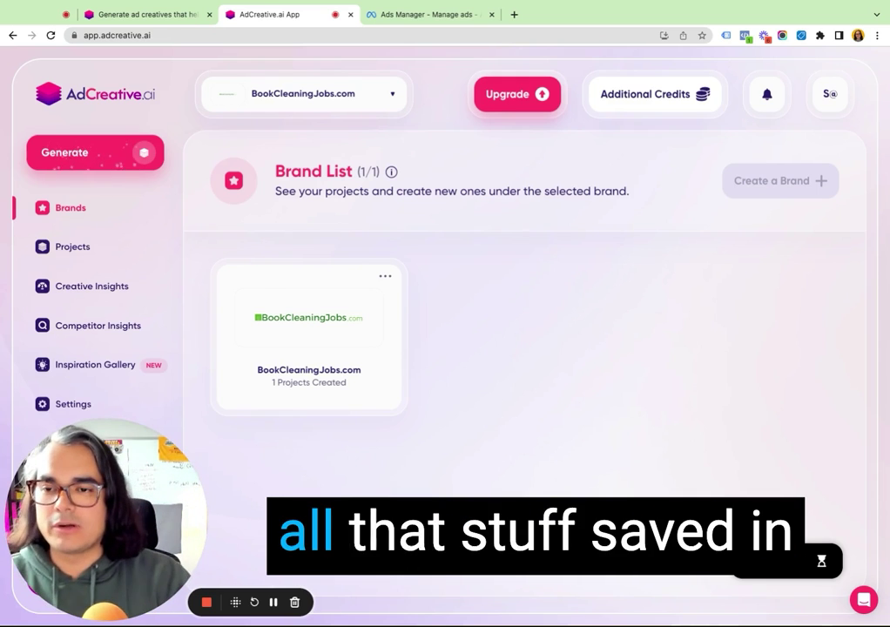
click(381, 99)
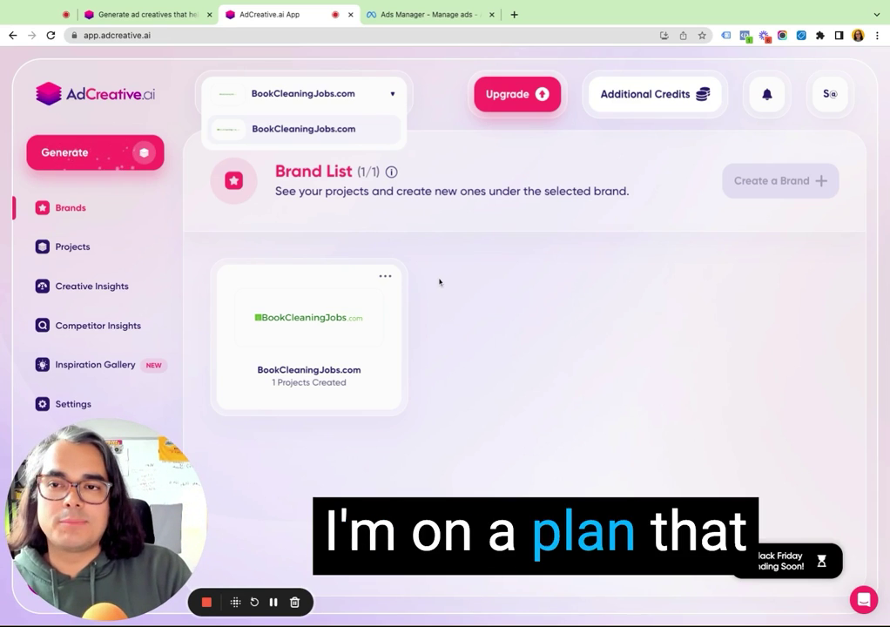
click(379, 218)
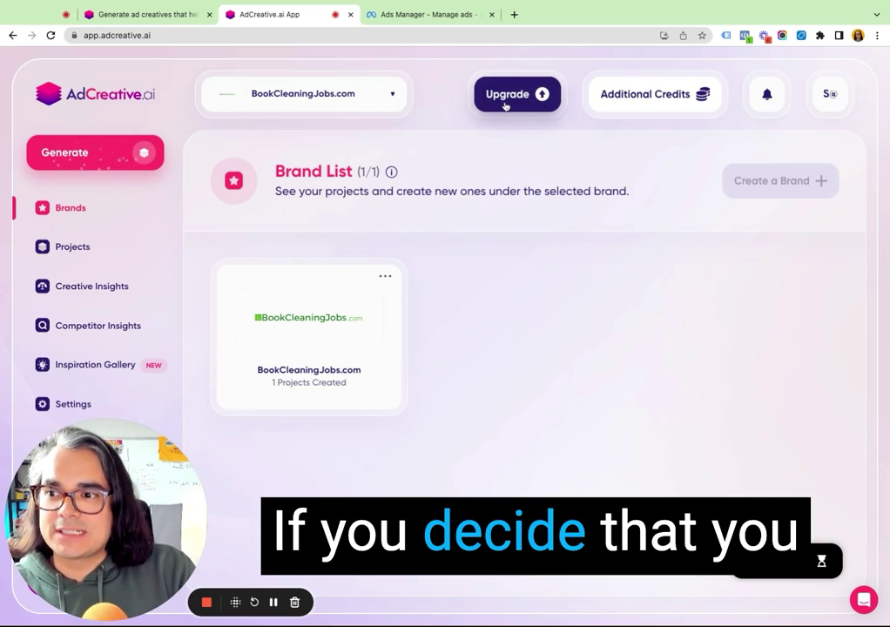
Step: Open the BookCleaningJobs.com project "Book 3x More Carpet Cleaning Jobs - Free Cheatsheet" and look over its generated creatives and setup overview
click(315, 327)
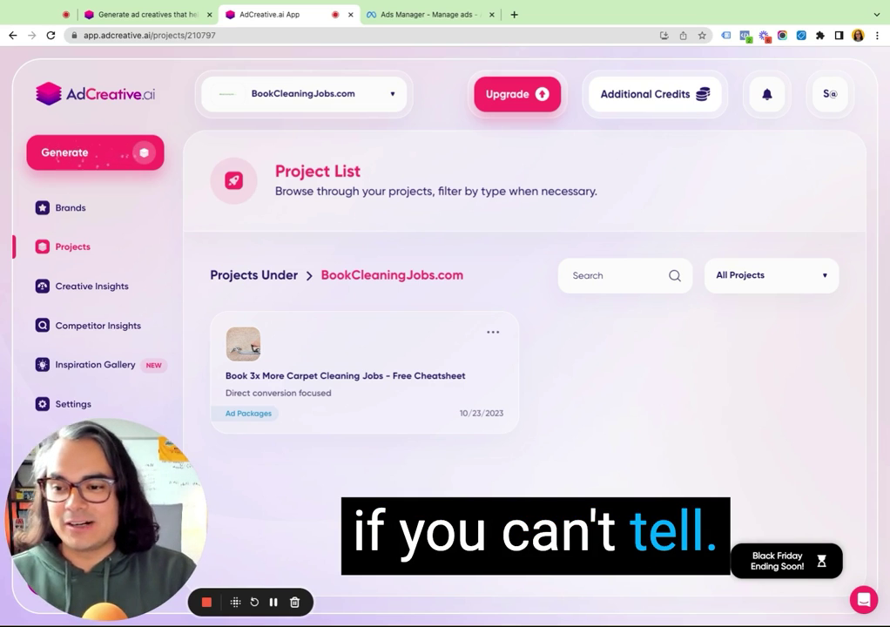
click(357, 375)
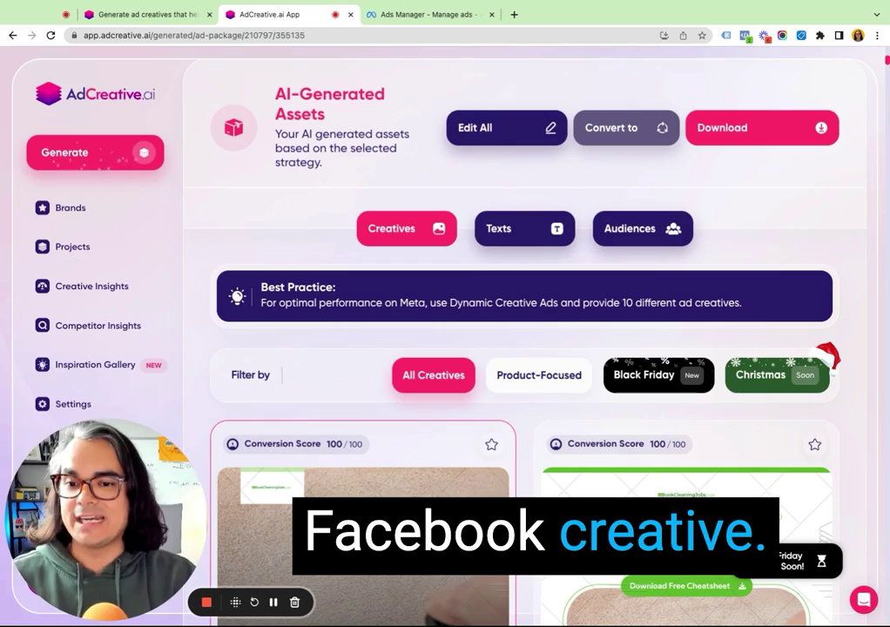
scroll(501, 299, down, 2)
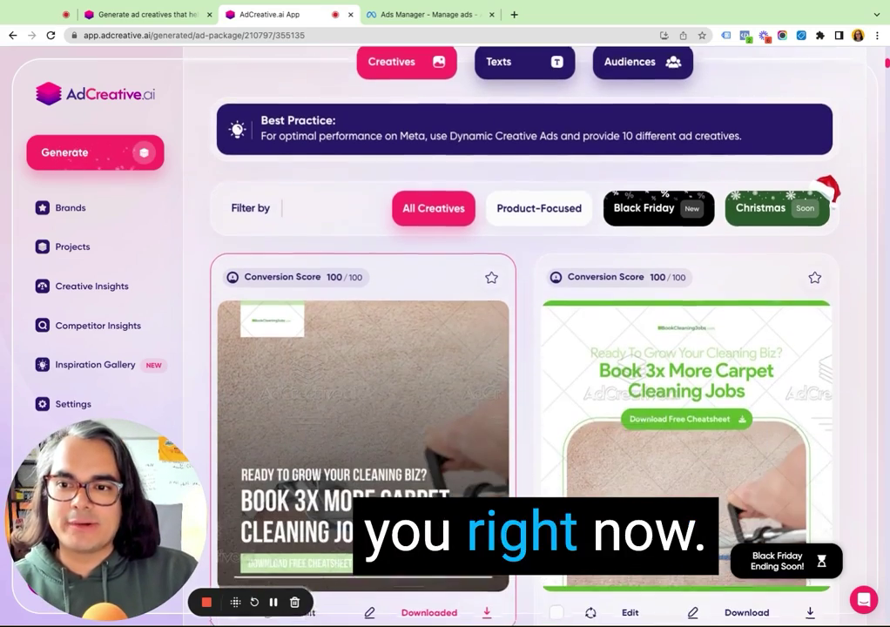
scroll(500, 299, up, 4)
scroll(501, 299, up, 4)
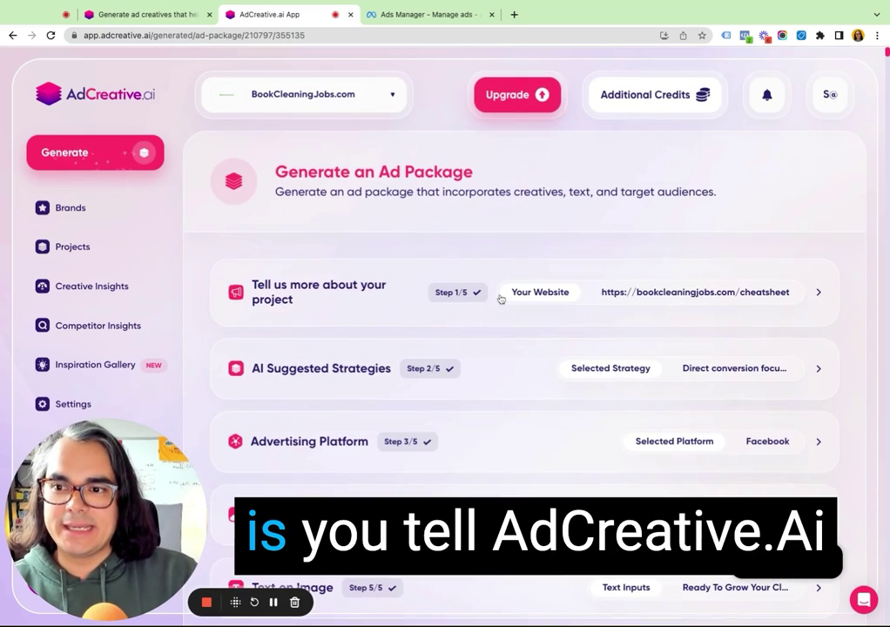
Step: Expand the ad package's project details and review the website URL and manual content options
click(394, 302)
scroll(443, 290, down, 2)
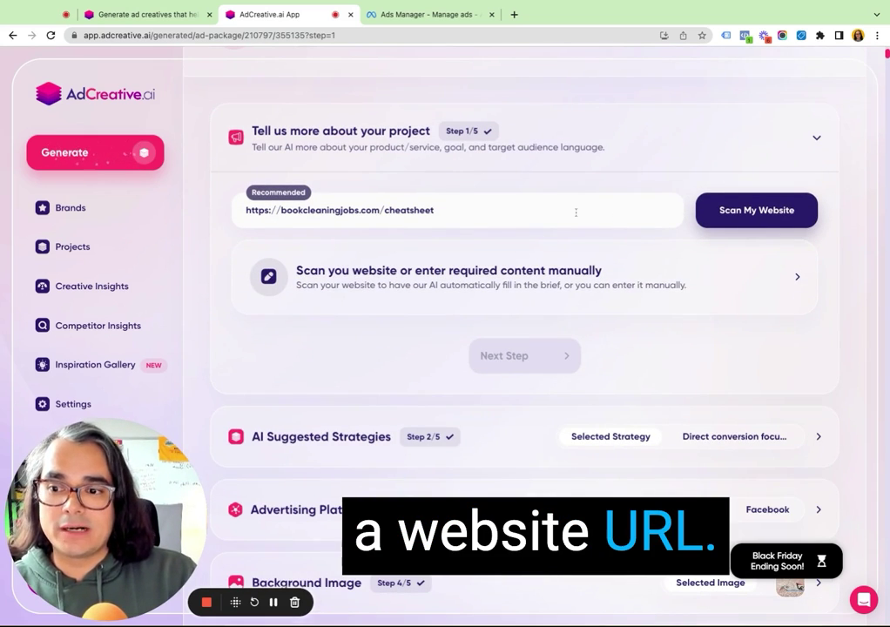
scroll(644, 203, down, 1)
scroll(653, 197, up, 1)
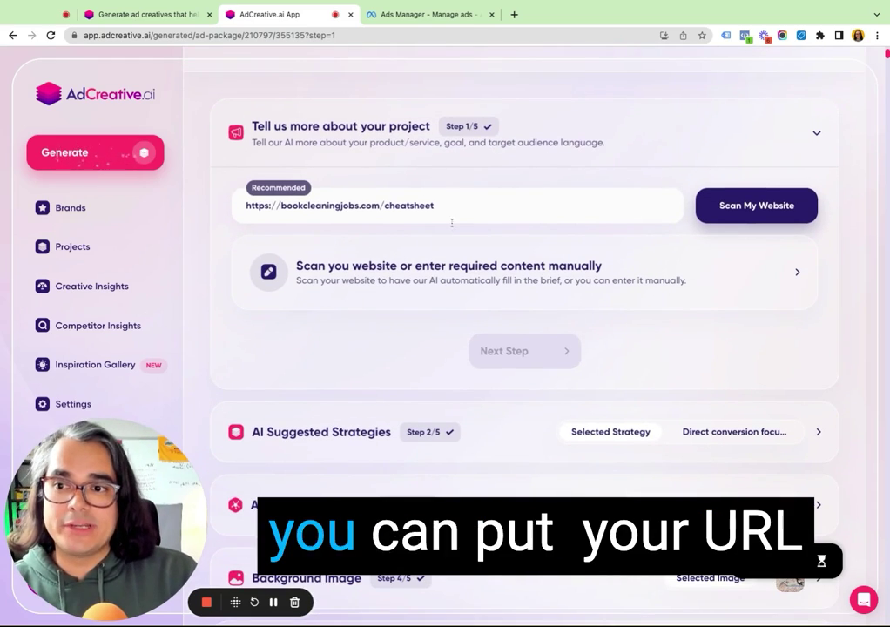
Step: Expand the AI suggested strategies and review the available options, from limited-time offer to custom strategy
scroll(518, 249, down, 3)
click(510, 338)
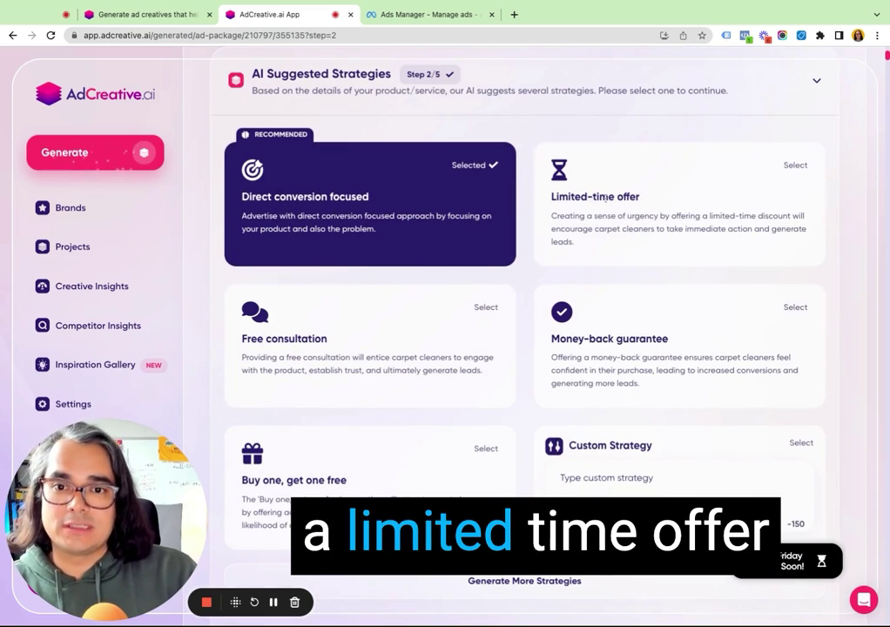
scroll(523, 262, down, 1)
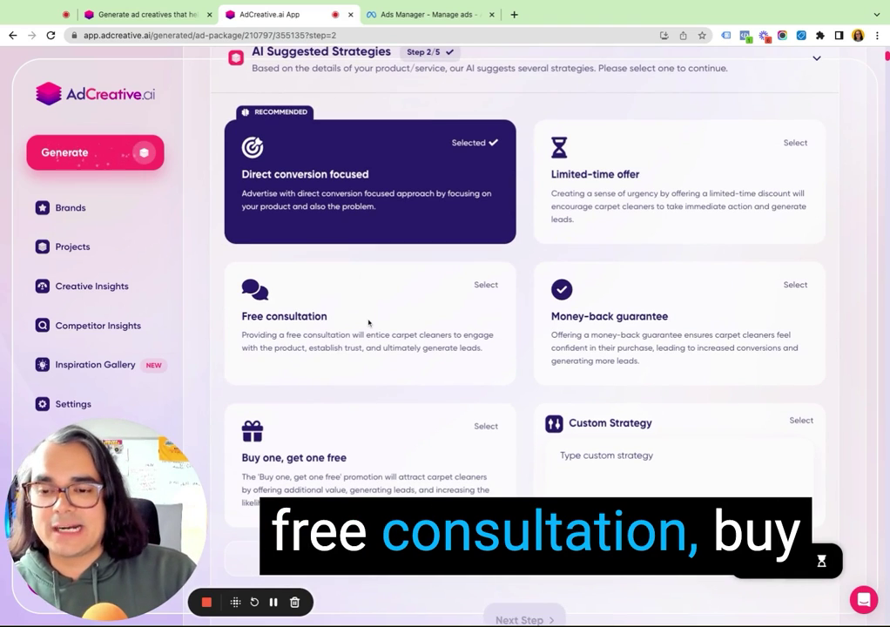
scroll(523, 329, down, 3)
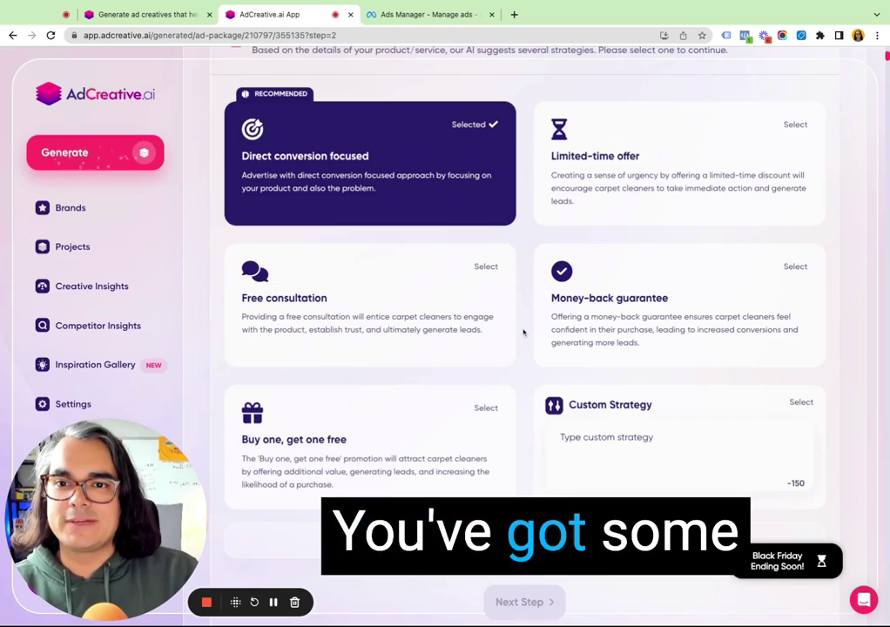
scroll(523, 326, down, 8)
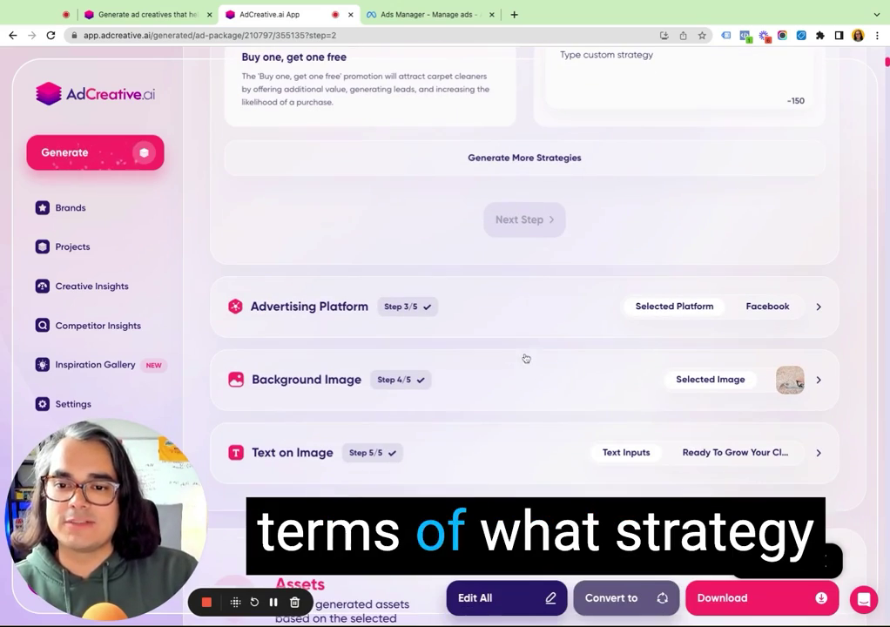
Step: Expand the advertising platform settings and review the supported platforms and creative sizes
click(533, 322)
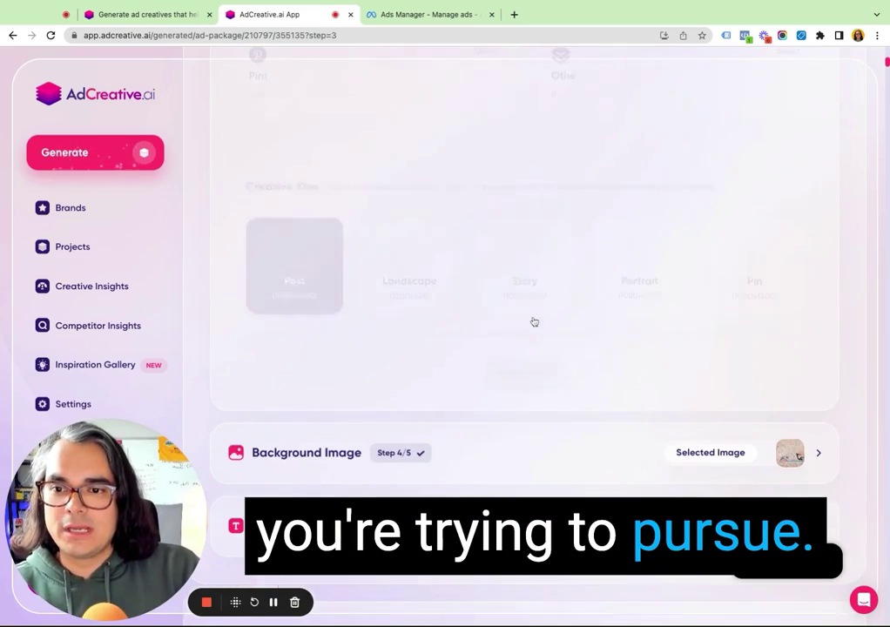
scroll(520, 343, up, 8)
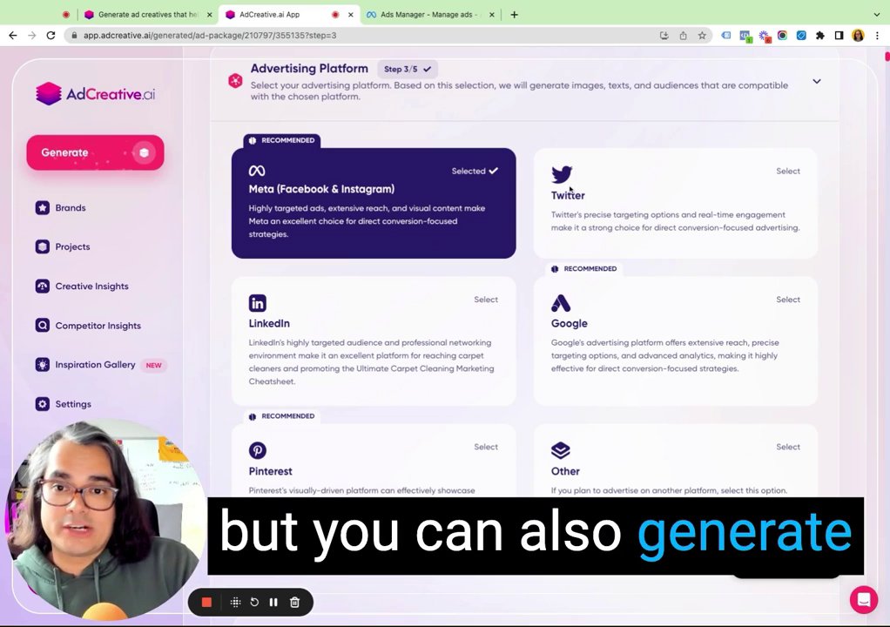
scroll(570, 313, down, 4)
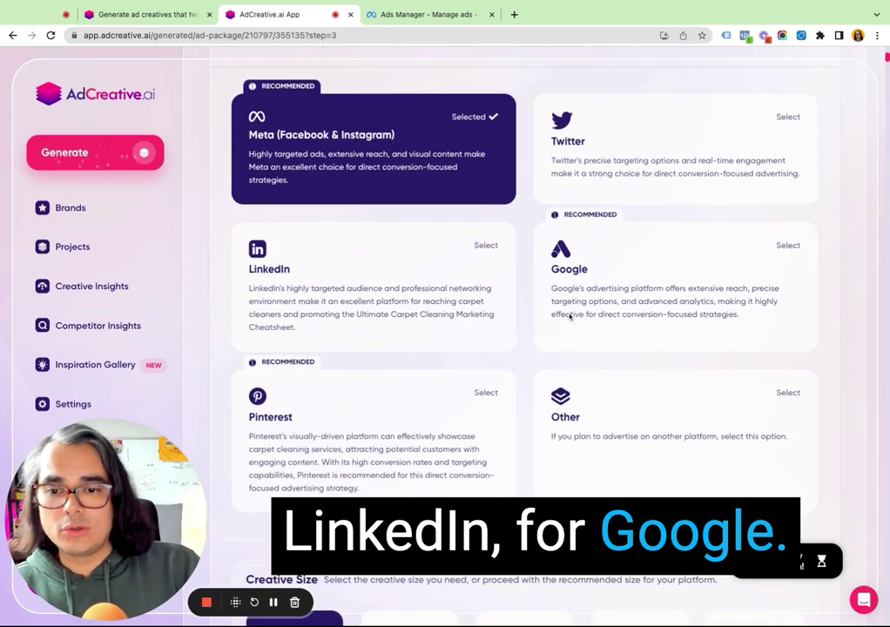
scroll(500, 336, down, 5)
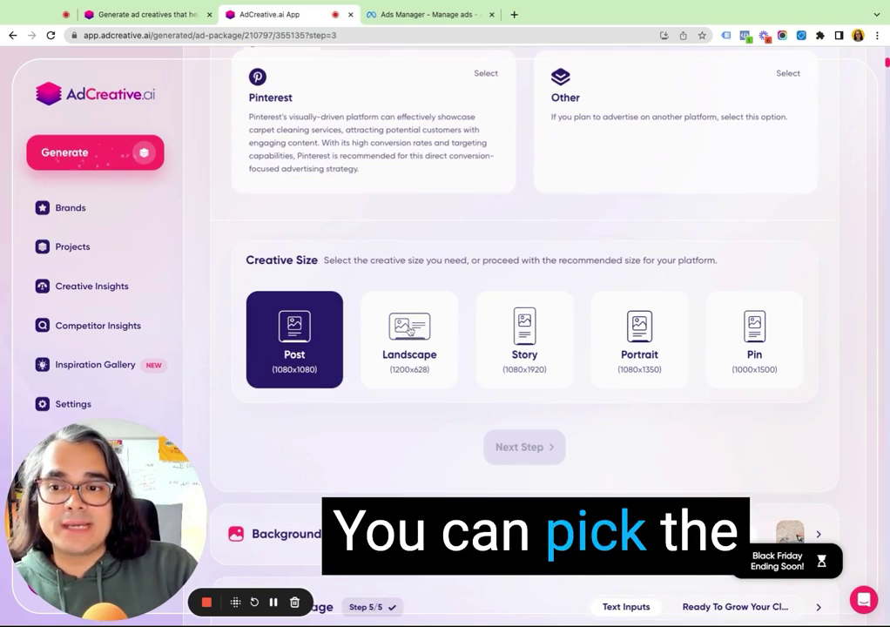
scroll(526, 367, down, 2)
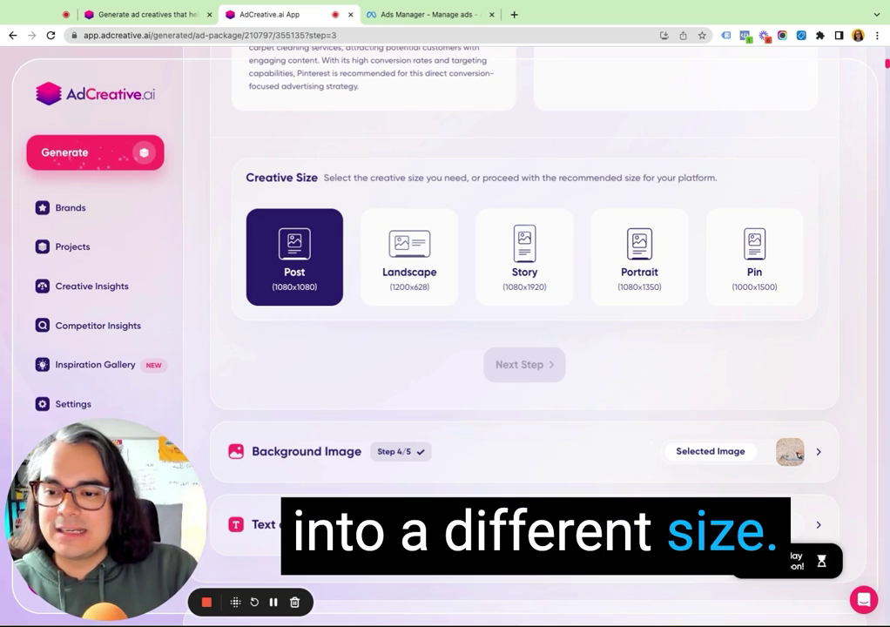
scroll(457, 292, down, 1)
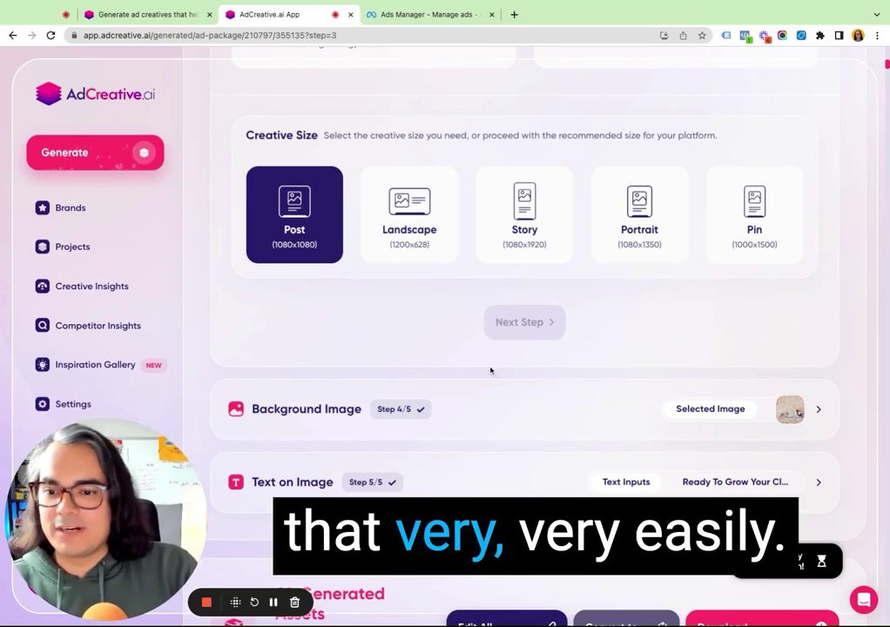
Step: Expand the background image settings and review the upload, image library and stock image sources
click(489, 417)
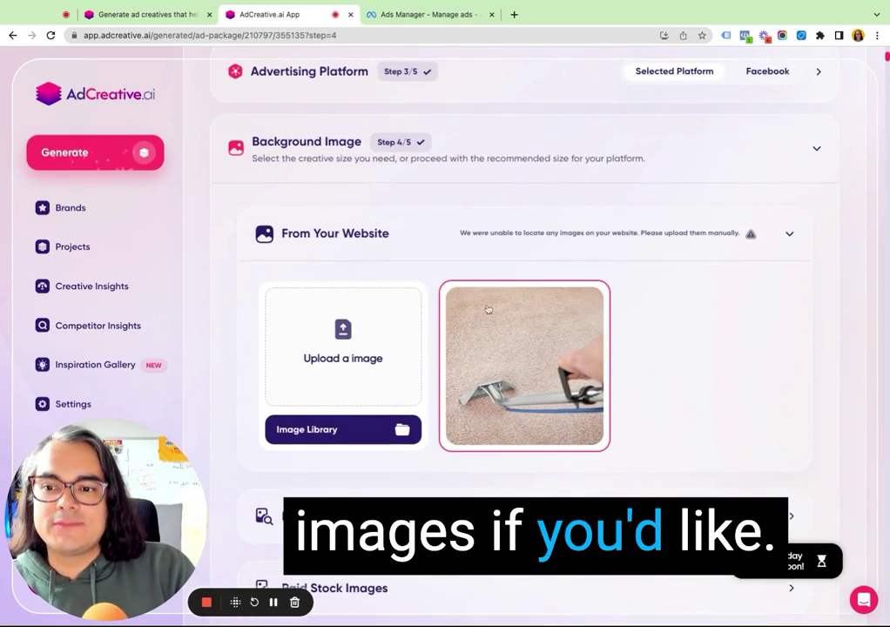
scroll(435, 383, down, 2)
scroll(529, 433, down, 1)
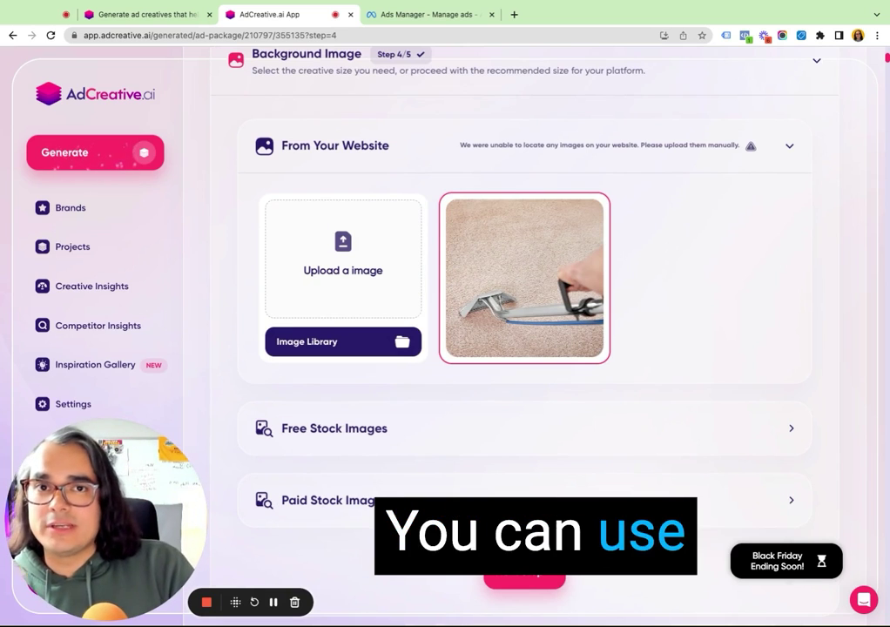
Step: Open the Text on Image settings and review the on-image texts, creative preview and project name
scroll(534, 279, down, 5)
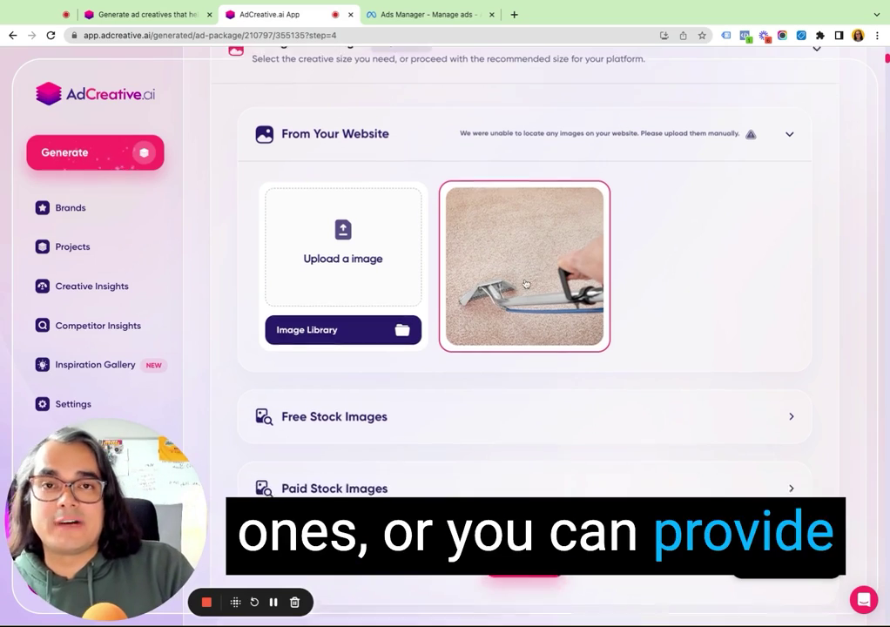
click(547, 432)
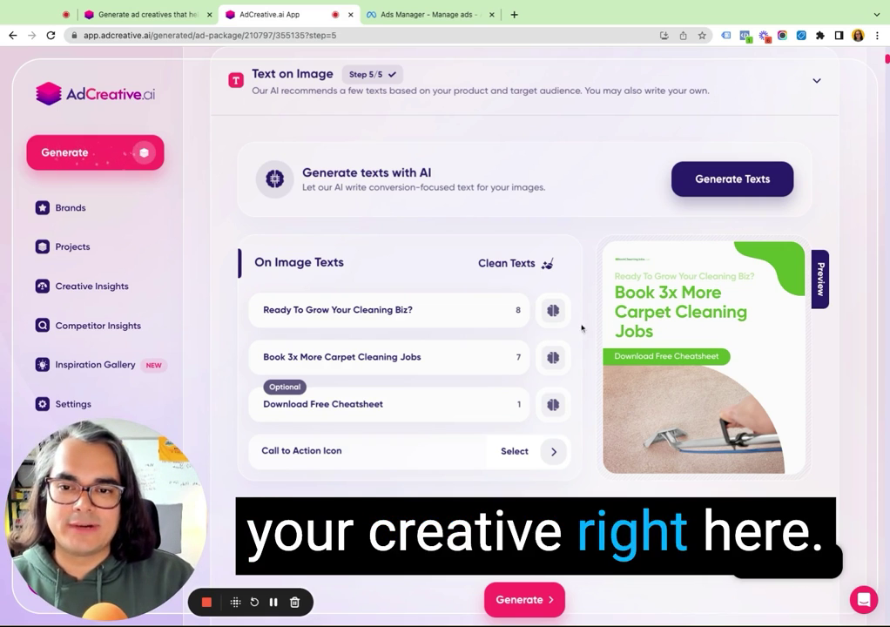
scroll(576, 327, down, 1)
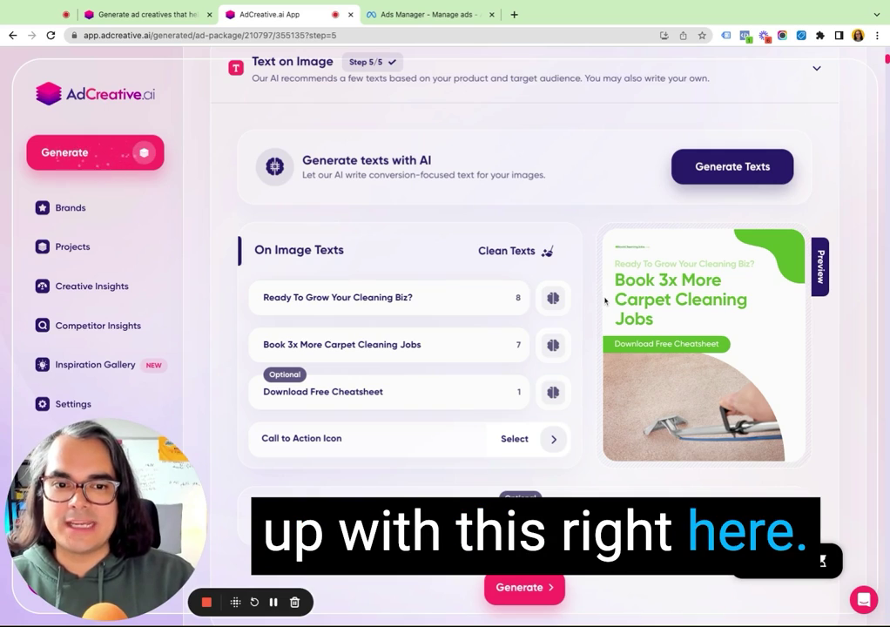
scroll(601, 313, down, 3)
scroll(606, 300, down, 1)
scroll(624, 338, down, 5)
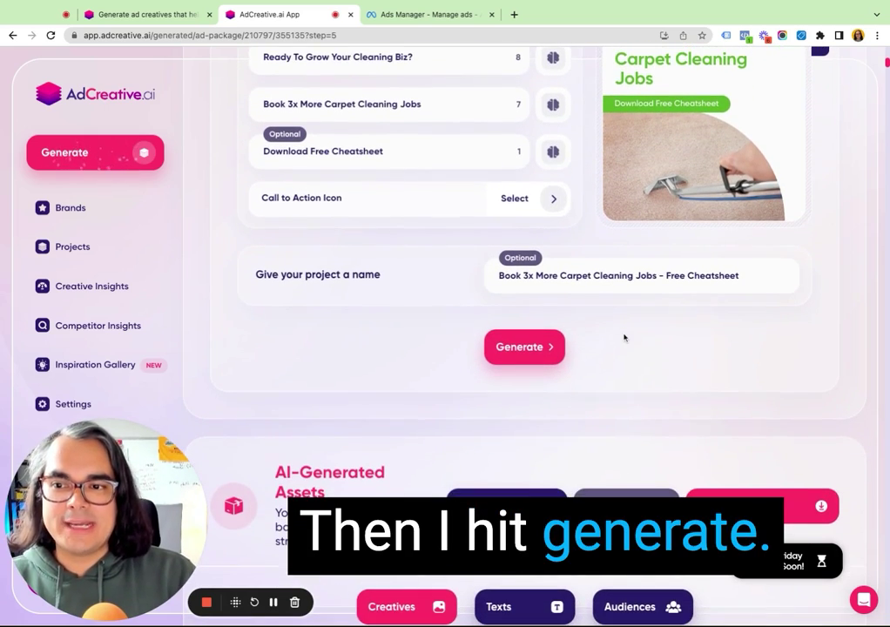
Step: Review the AI-generated creatives section and its filters for all, product-focused, Black Friday and Christmas creatives
scroll(522, 318, down, 3)
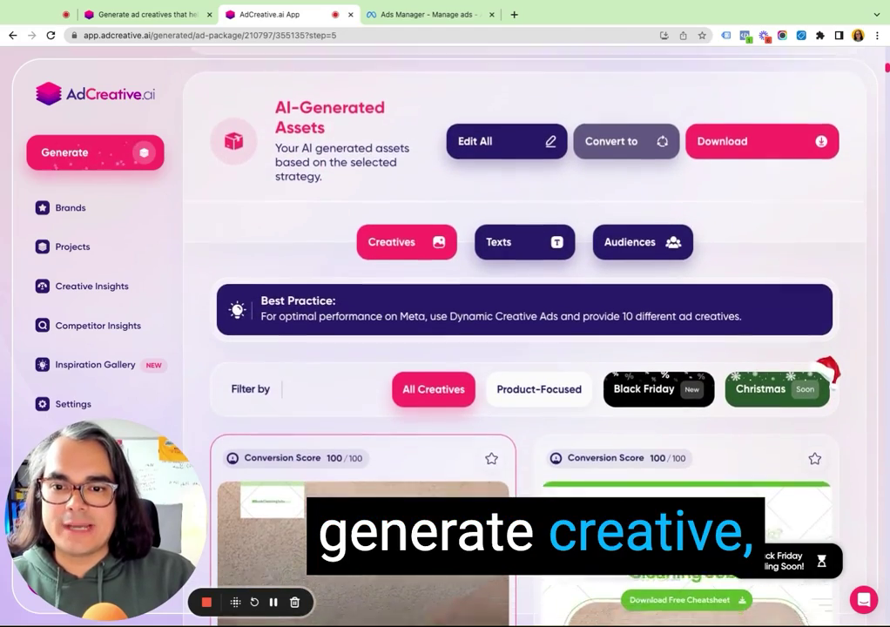
scroll(522, 318, up, 2)
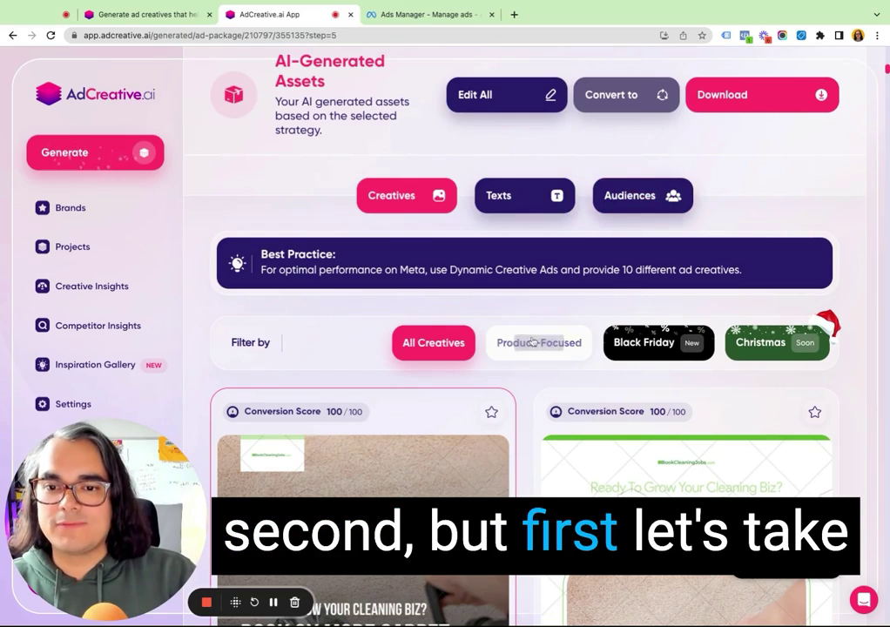
scroll(527, 344, down, 4)
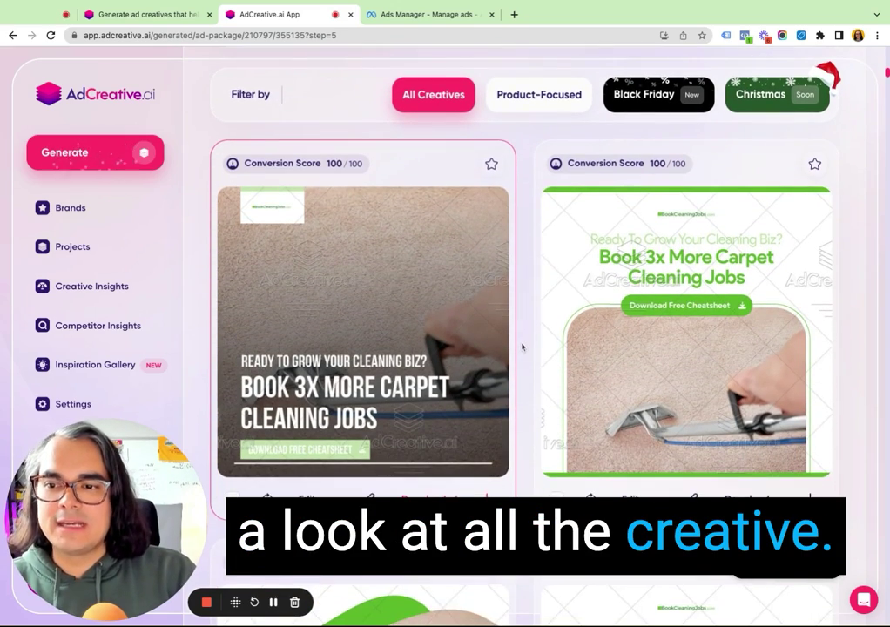
scroll(523, 346, up, 1)
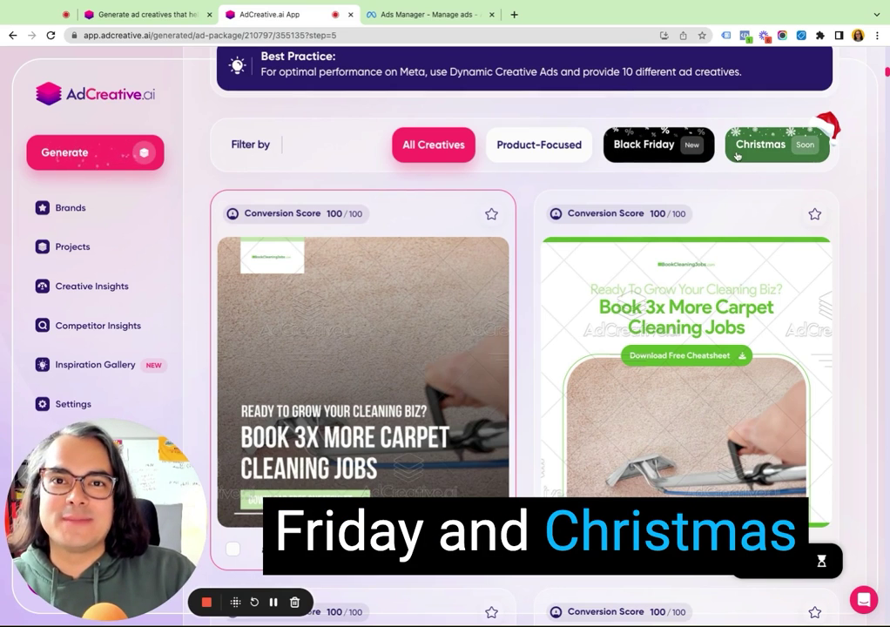
click(655, 146)
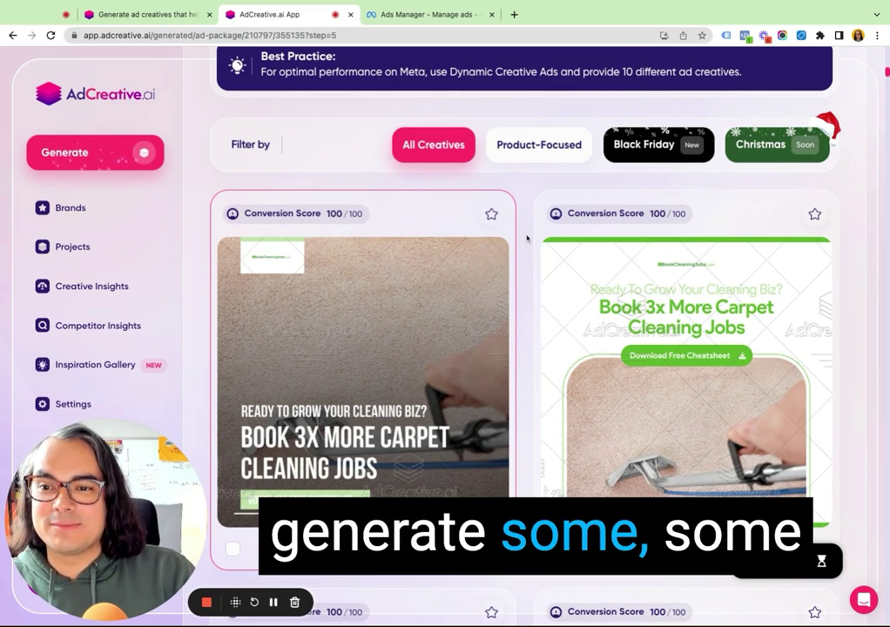
scroll(526, 238, down, 1)
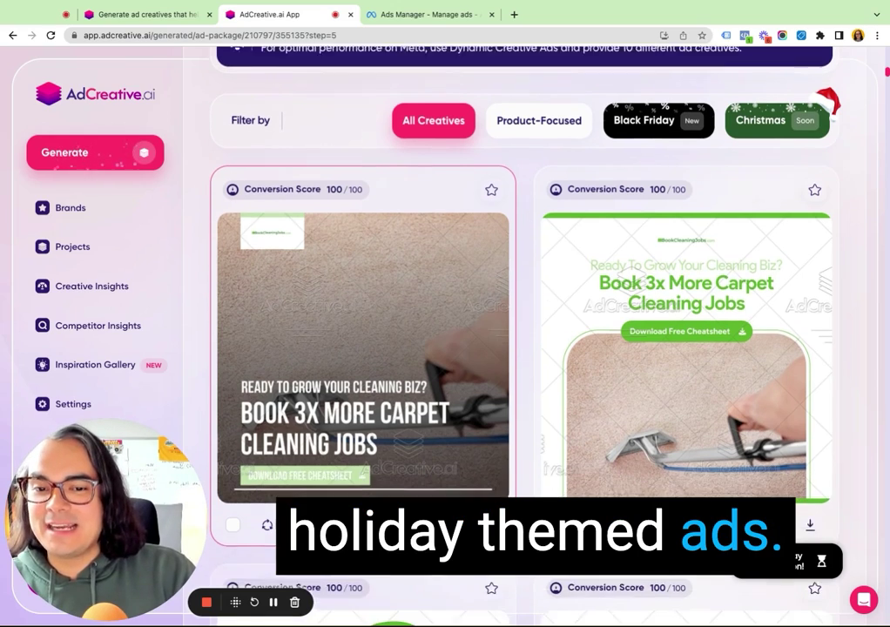
scroll(527, 288, down, 3)
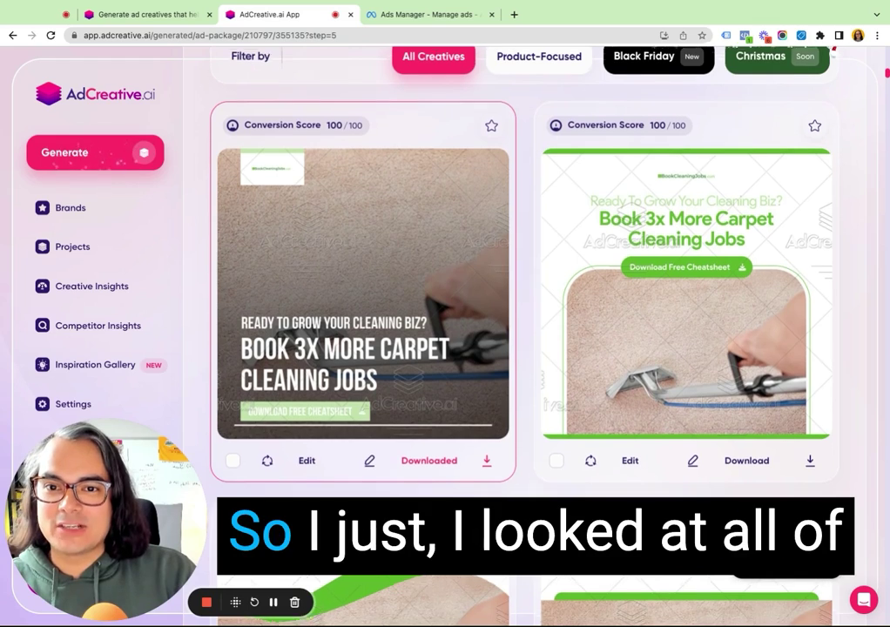
Step: Browse the generated carpet cleaning creatives and compare their designs and conversion scores
scroll(525, 322, down, 1)
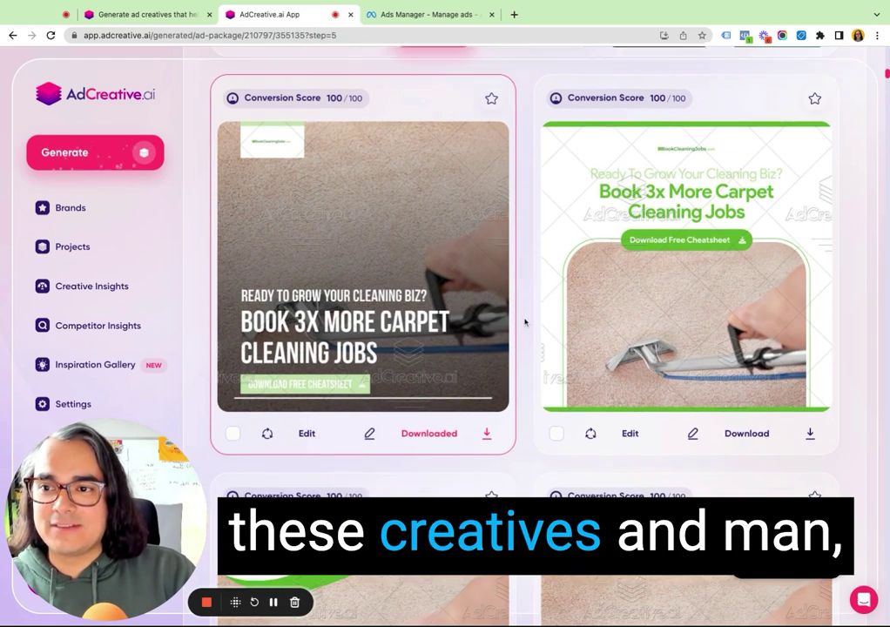
scroll(526, 322, down, 10)
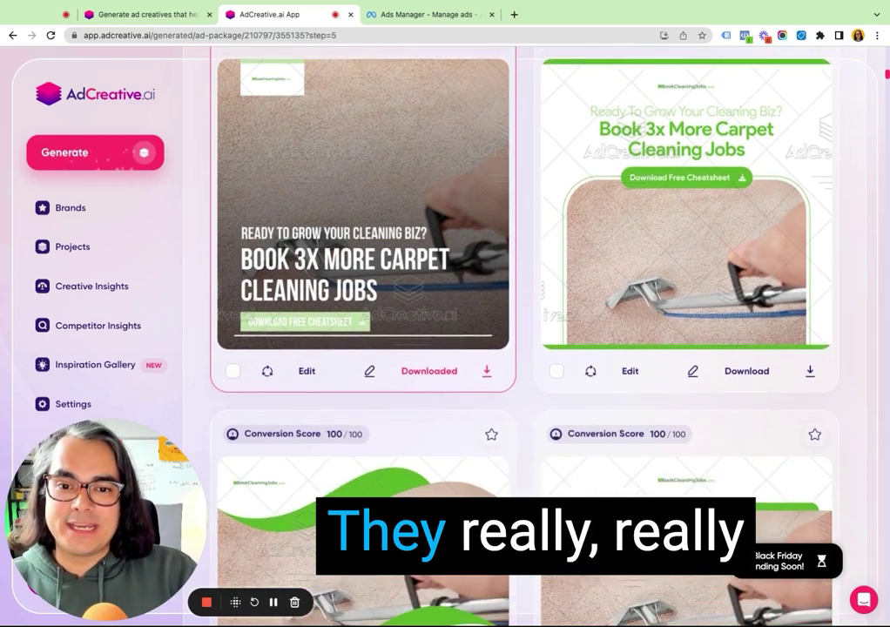
scroll(525, 322, down, 15)
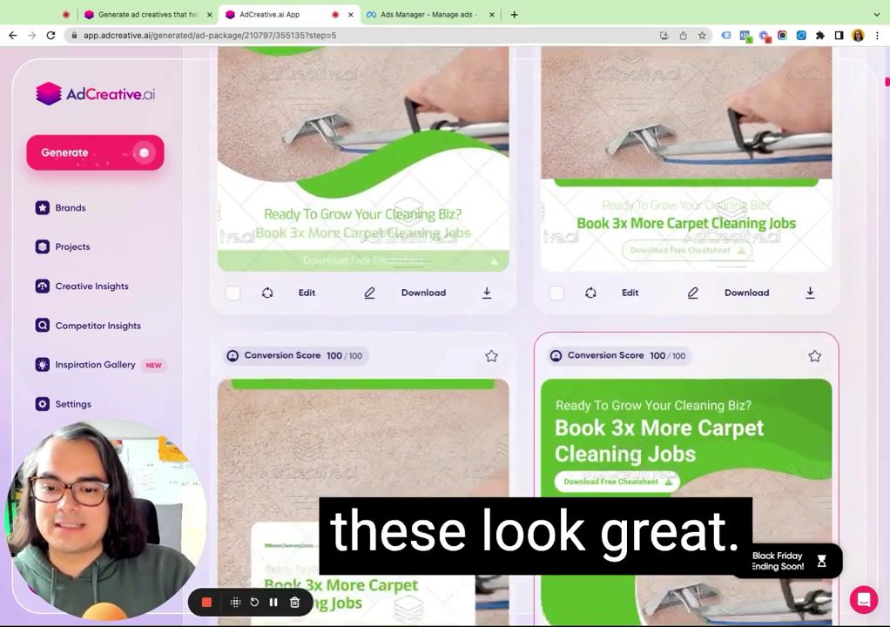
scroll(618, 207, down, 2)
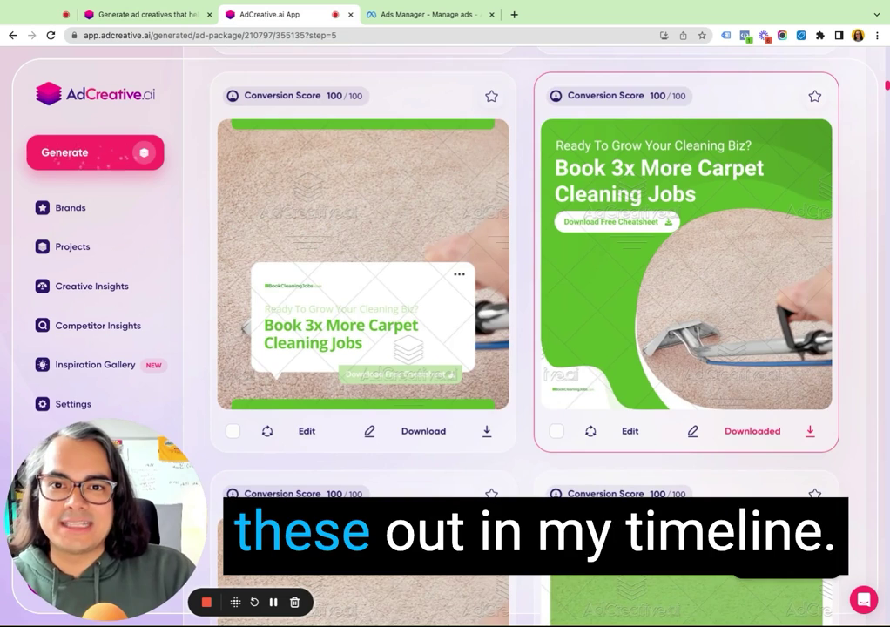
scroll(618, 208, up, 4)
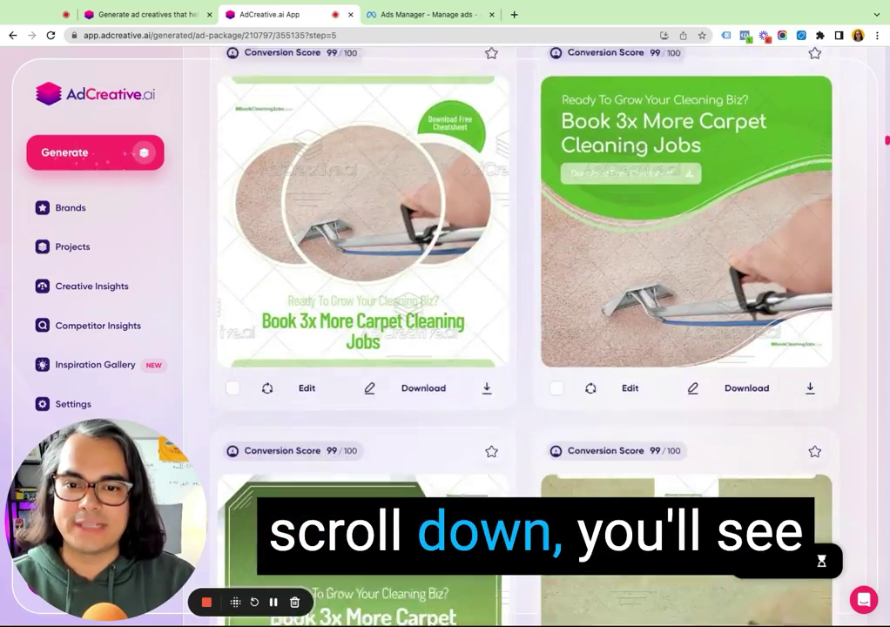
scroll(517, 252, down, 6)
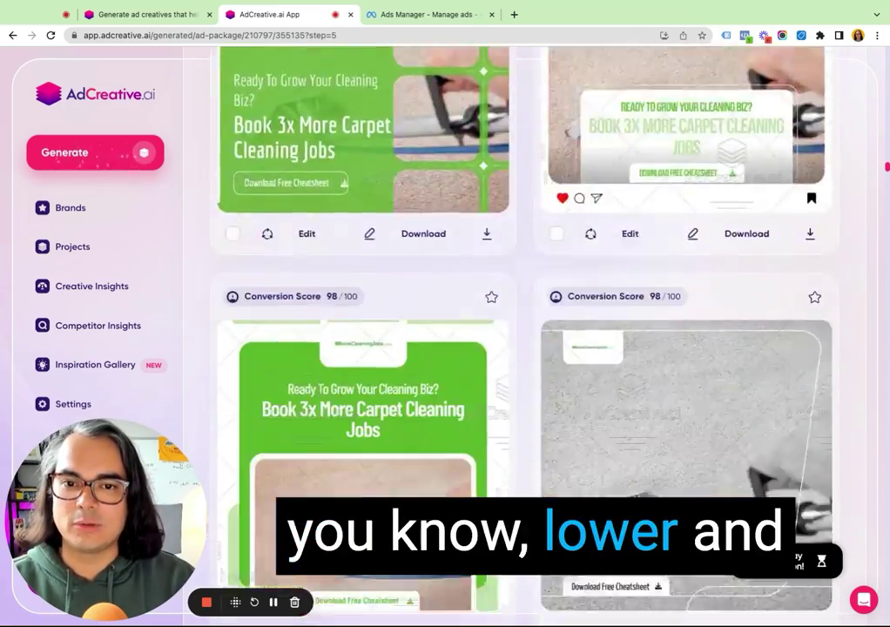
scroll(517, 253, down, 5)
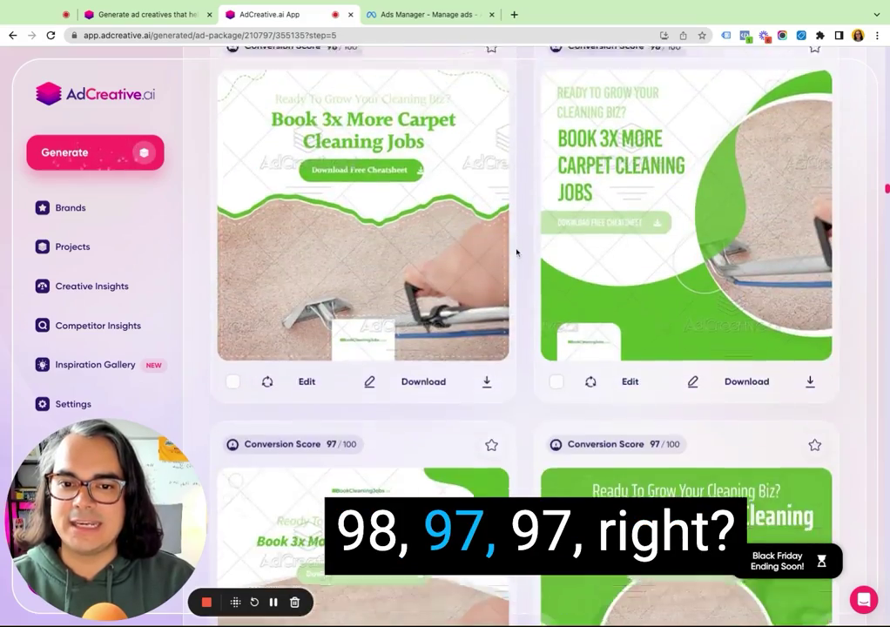
scroll(488, 262, down, 10)
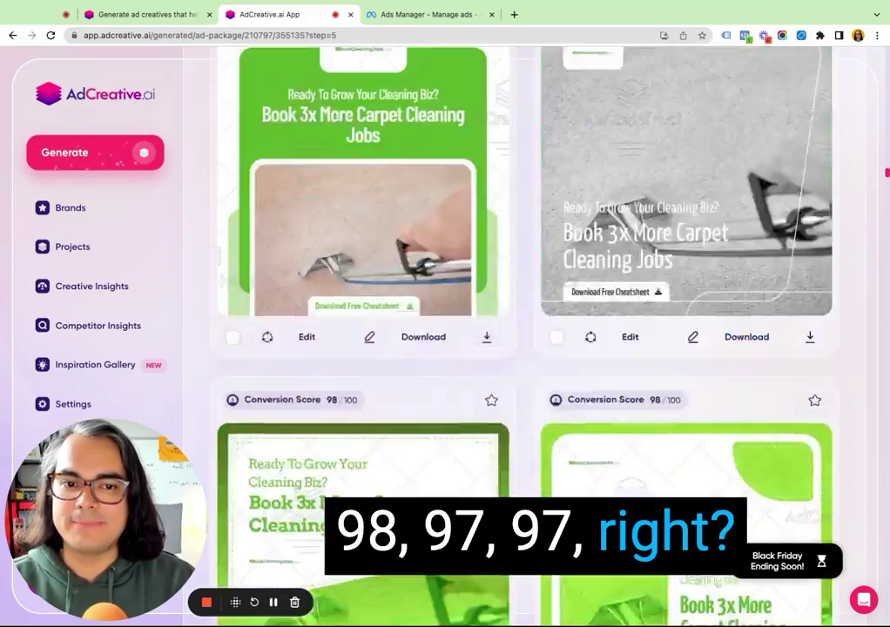
scroll(526, 342, up, 20)
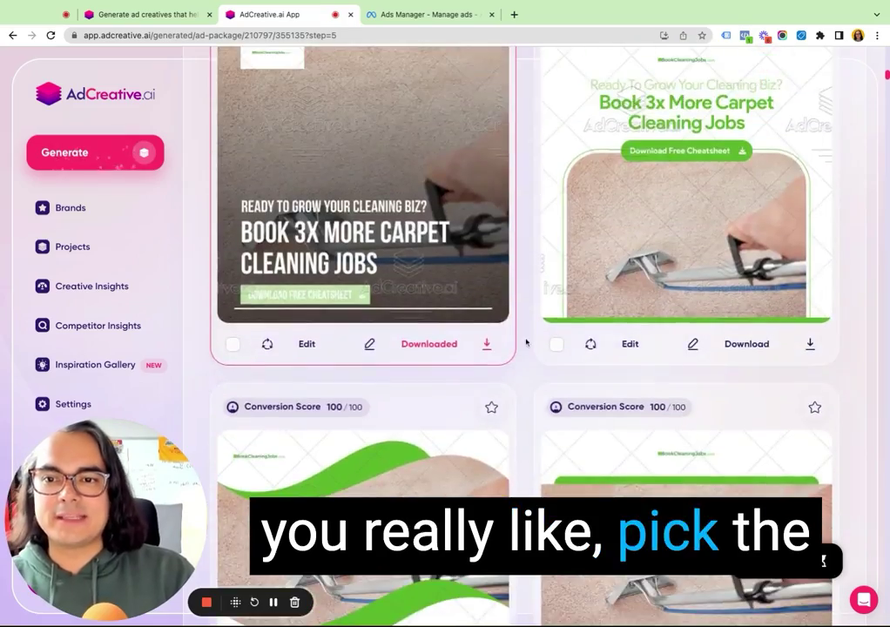
scroll(526, 342, down, 4)
scroll(526, 342, down, 2)
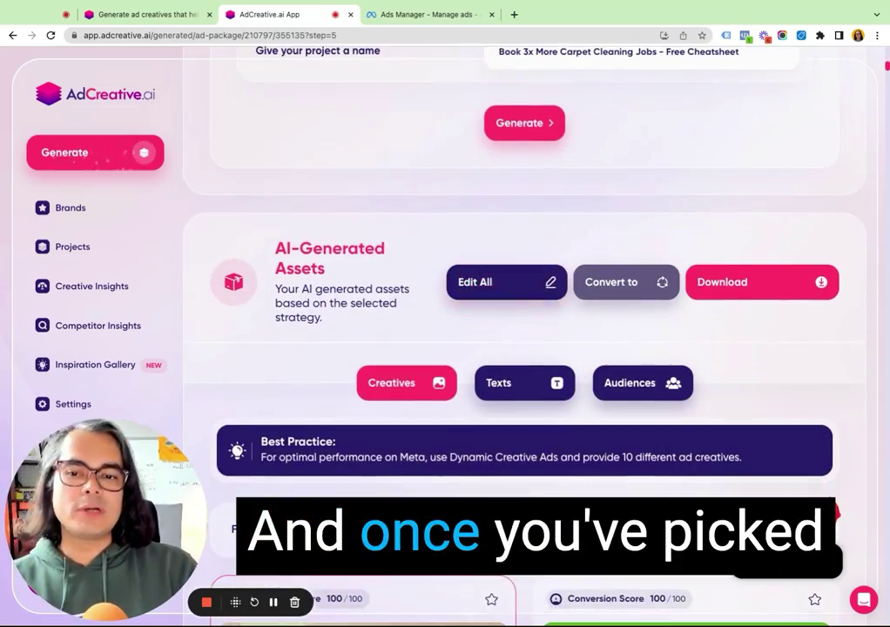
Step: Show the AI-generated texts and review the best-practice advice, favorite ad texts and headlines
scroll(526, 342, down, 3)
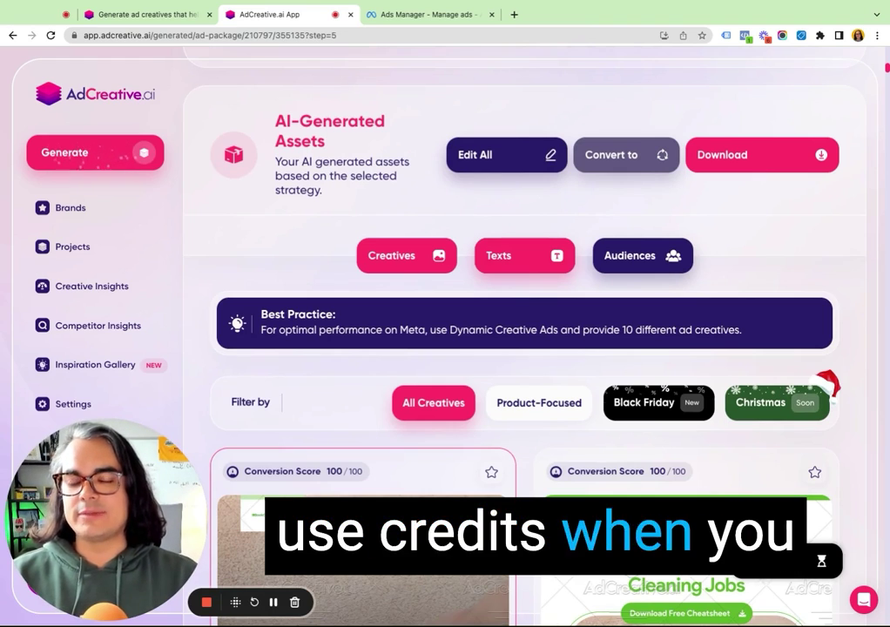
click(525, 255)
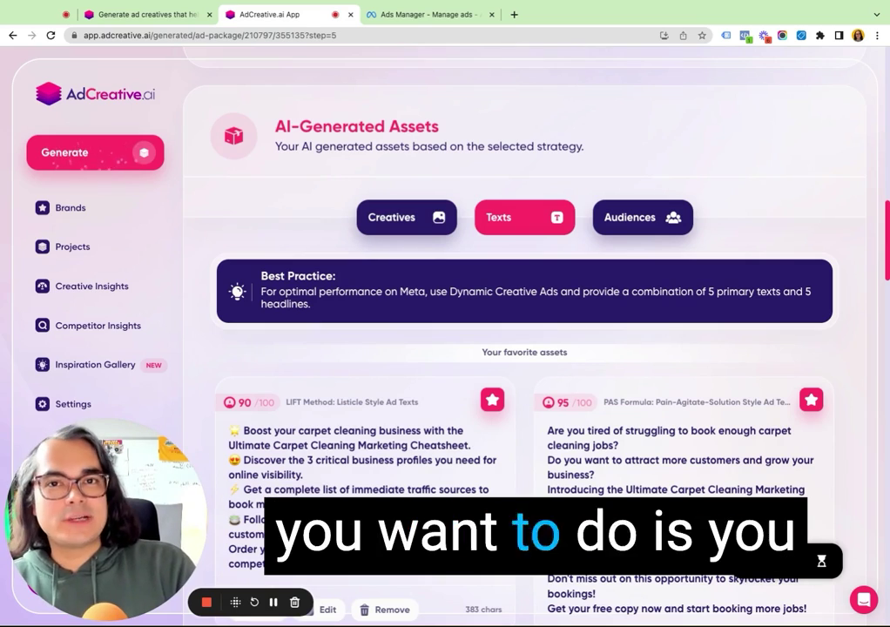
scroll(537, 289, down, 1)
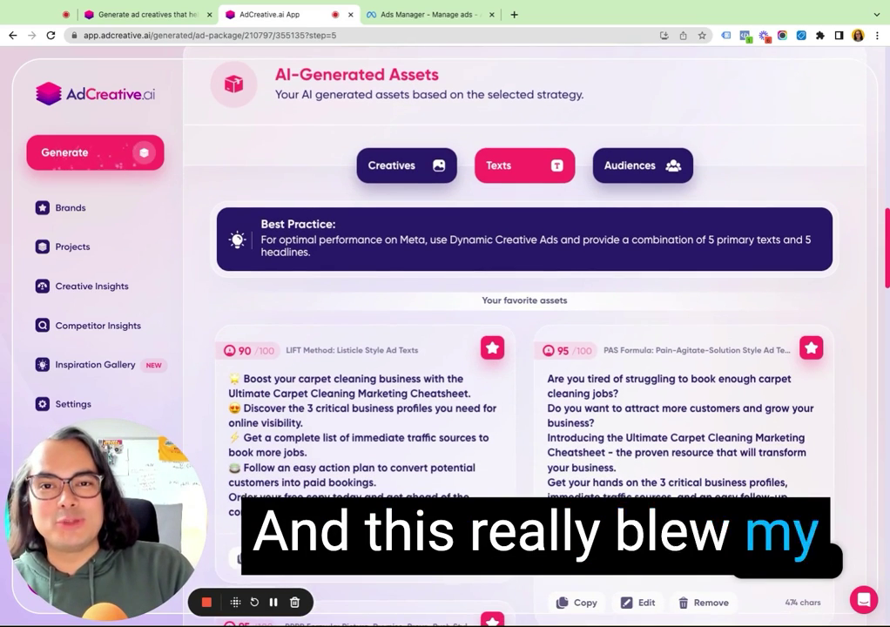
scroll(536, 289, down, 2)
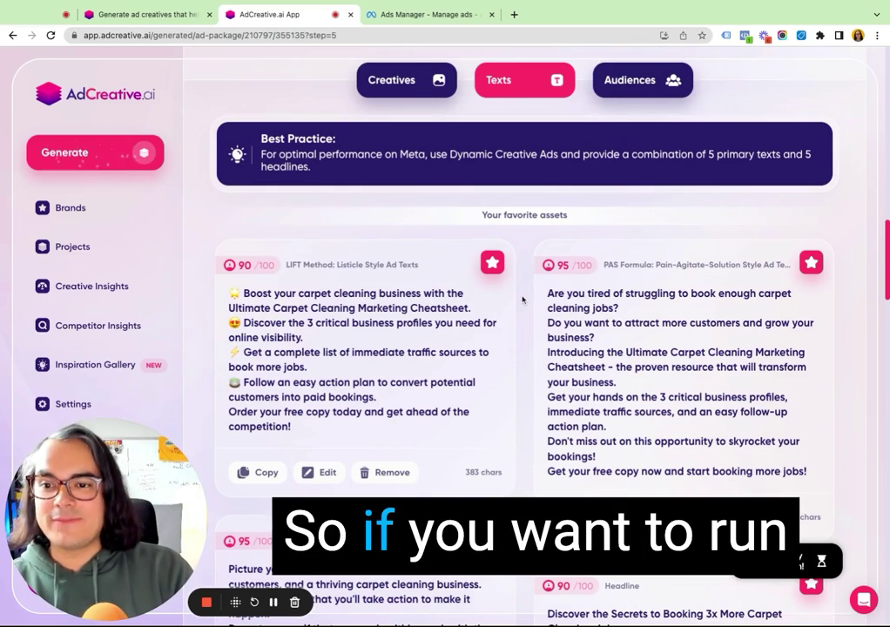
scroll(523, 300, down, 2)
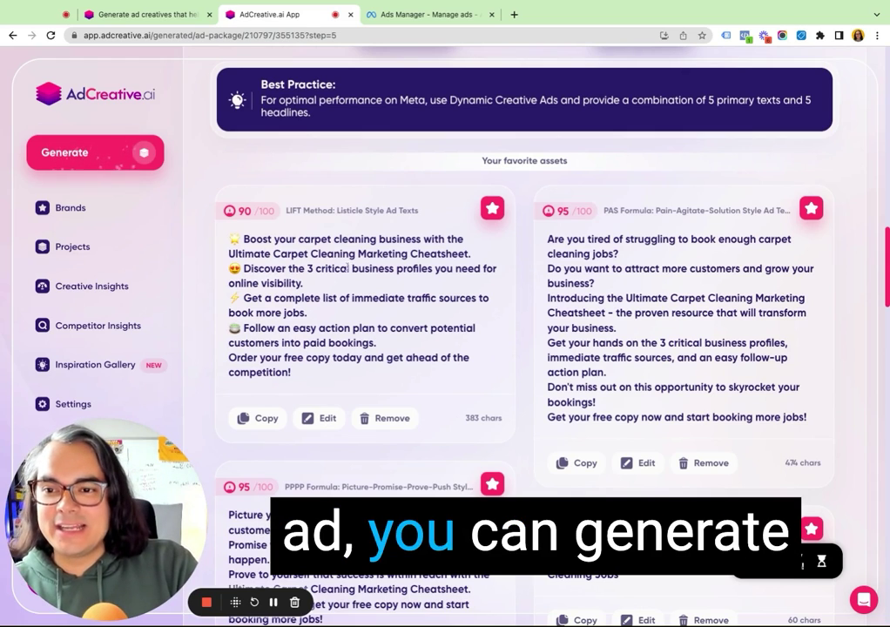
scroll(439, 327, down, 2)
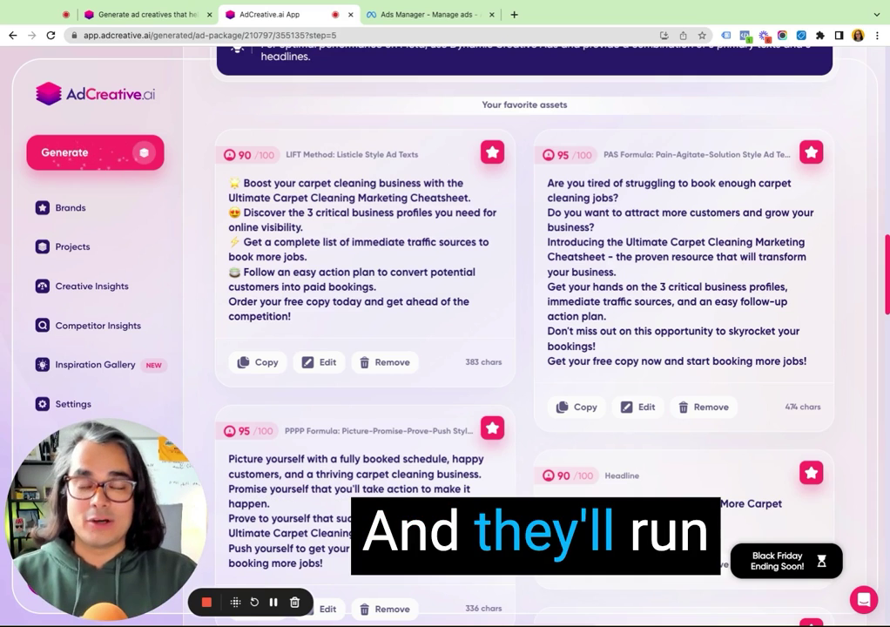
scroll(501, 359, up, 1)
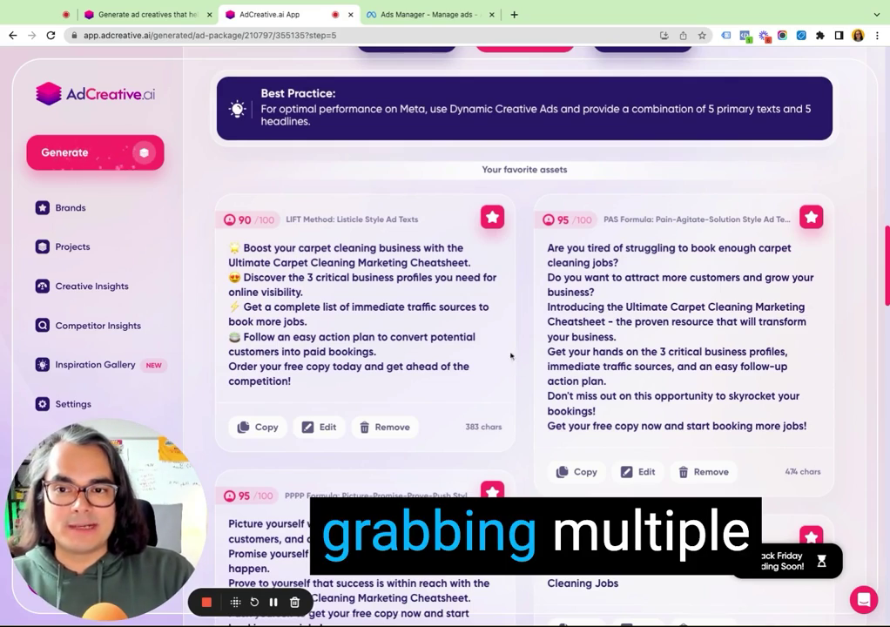
scroll(507, 476, down, 2)
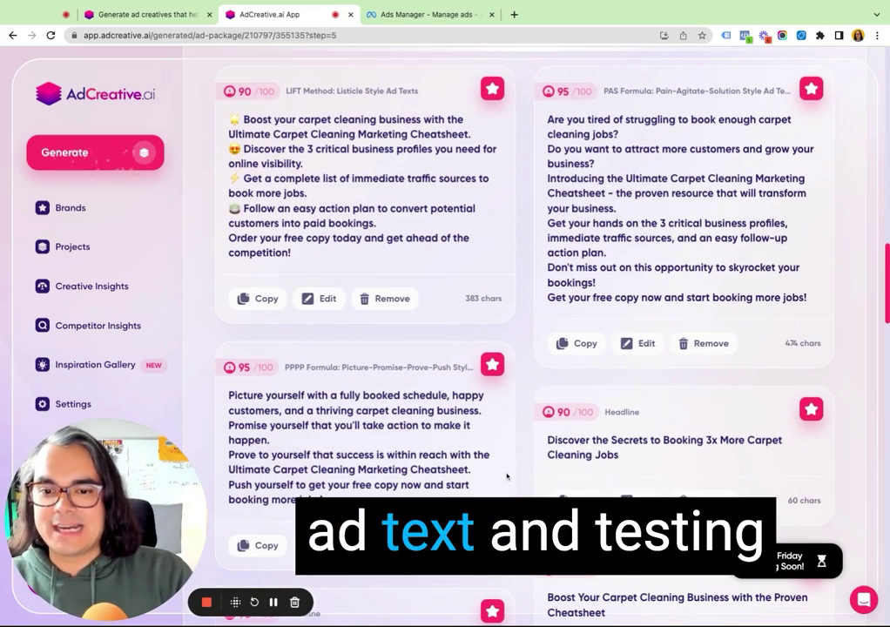
scroll(507, 477, up, 5)
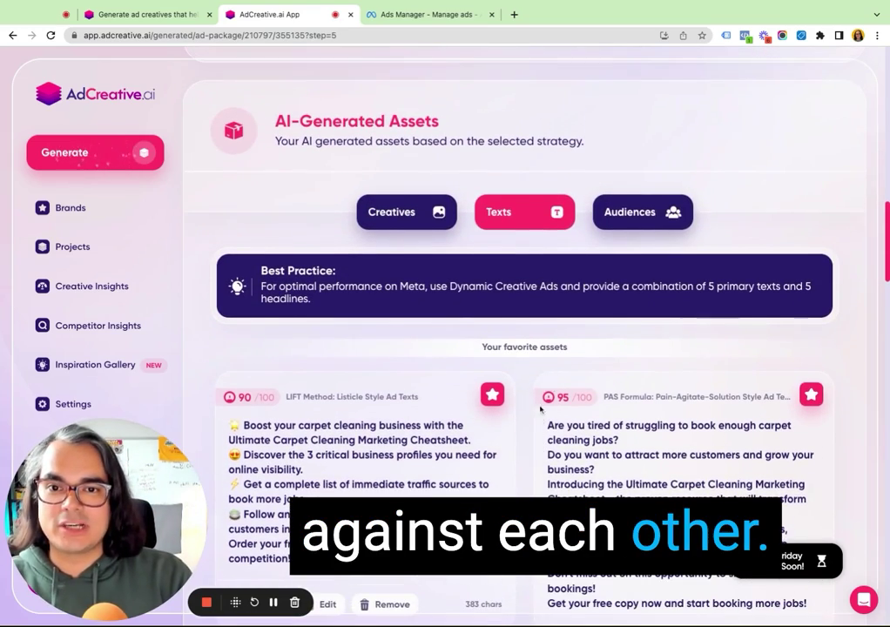
Step: Show the AI-generated audiences and review the suggested interests, age ranges and genders to target
click(639, 227)
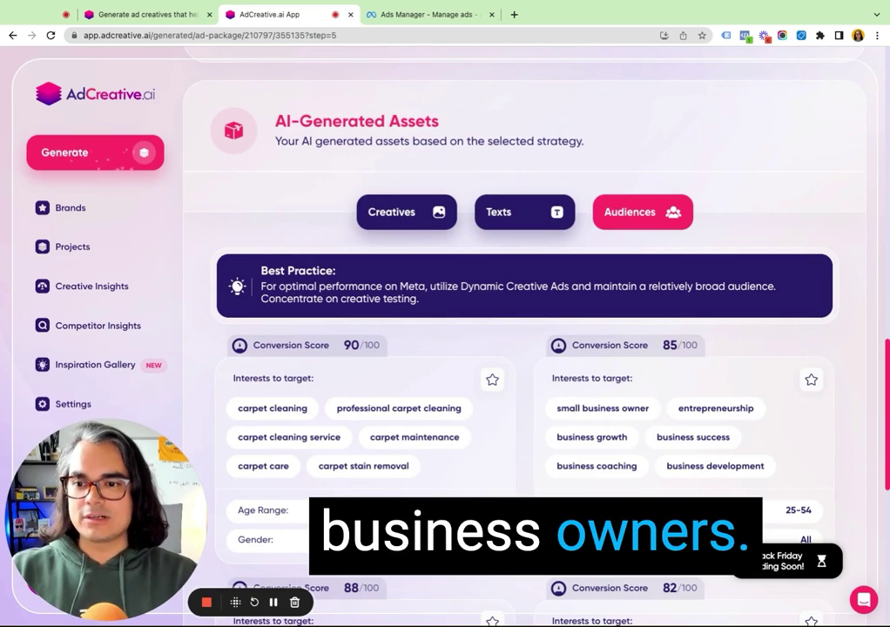
scroll(522, 366, down, 2)
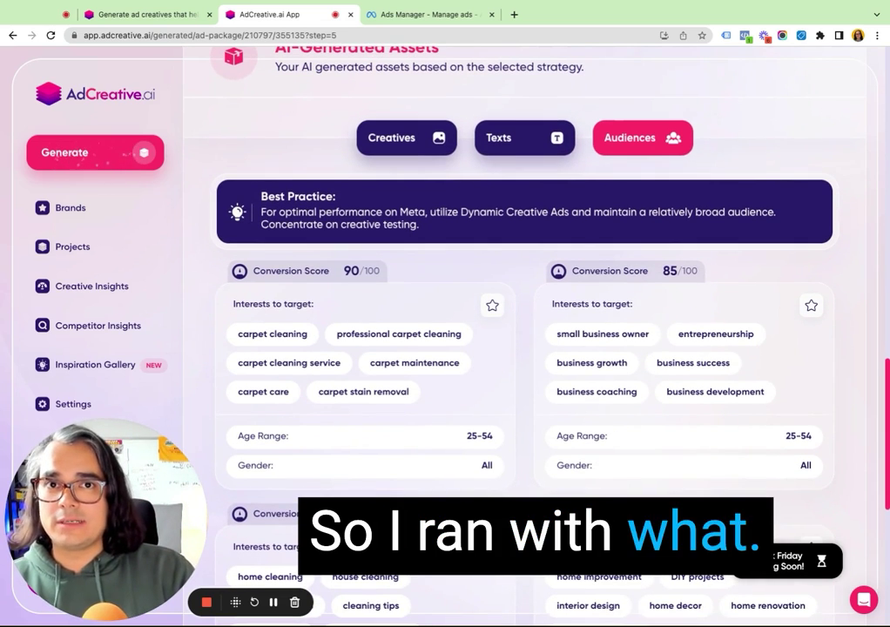
scroll(275, 301, down, 1)
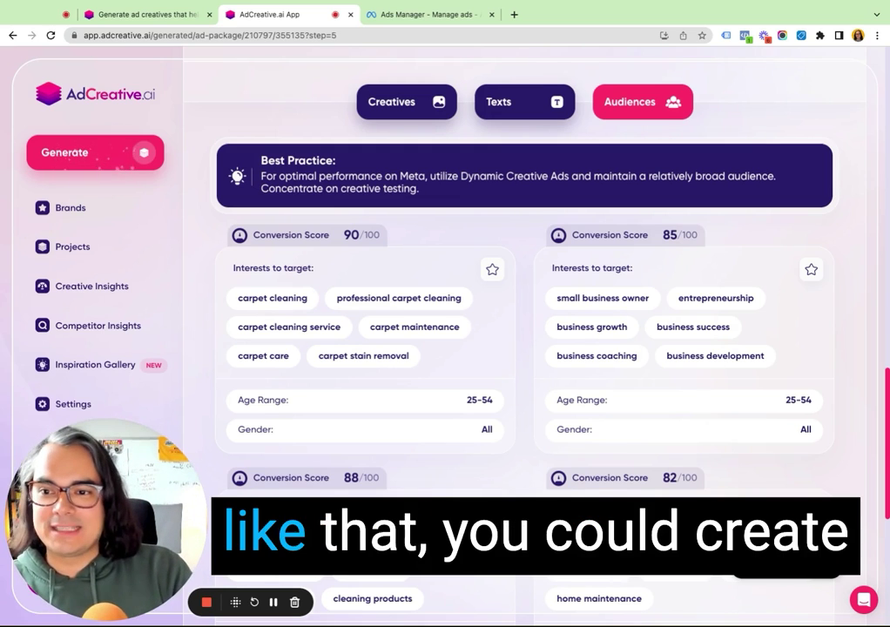
scroll(523, 403, down, 3)
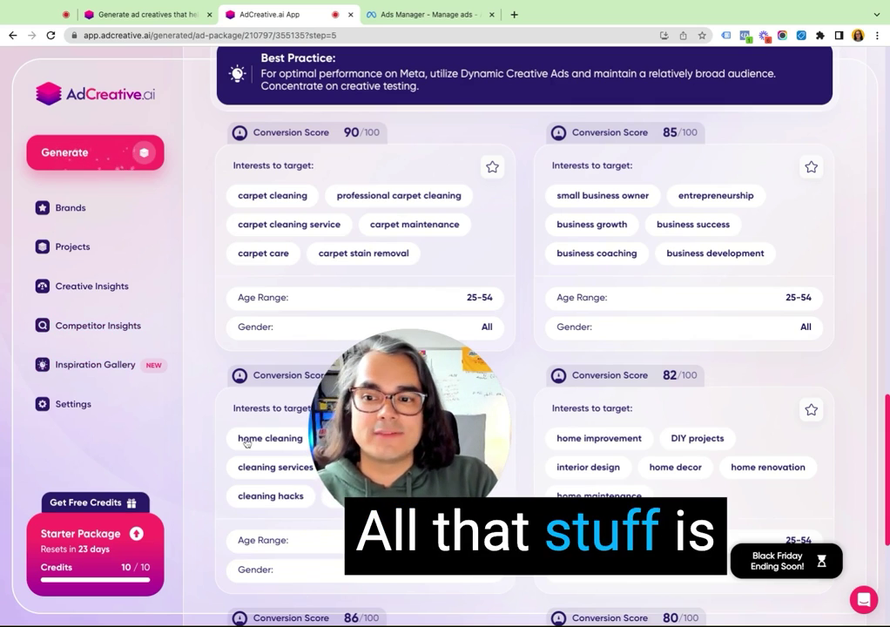
drag(407, 436, 729, 325)
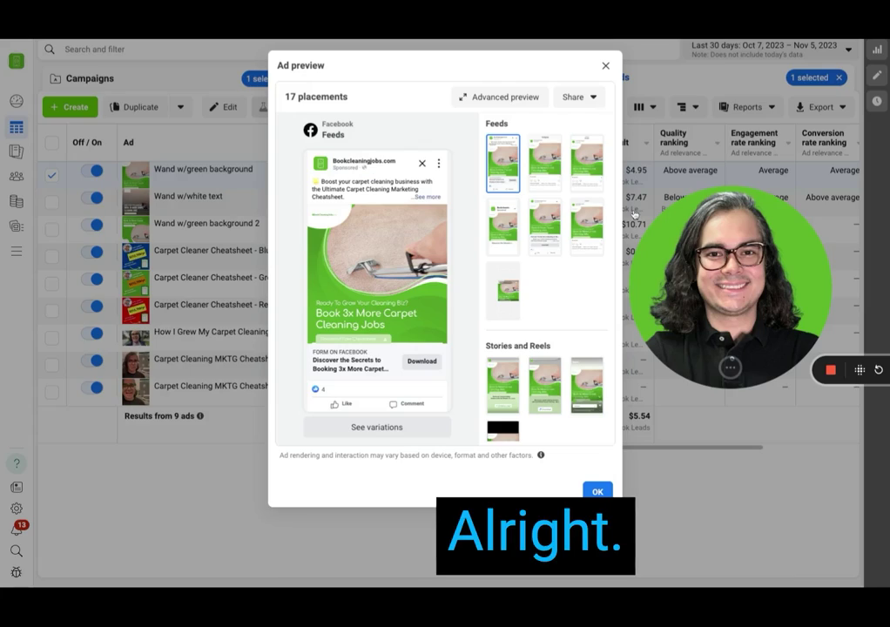
Step: Close the ad preview and review the reach, cost per result and lead results of the "Wand w/green background" ad
mouse_move(476, 257)
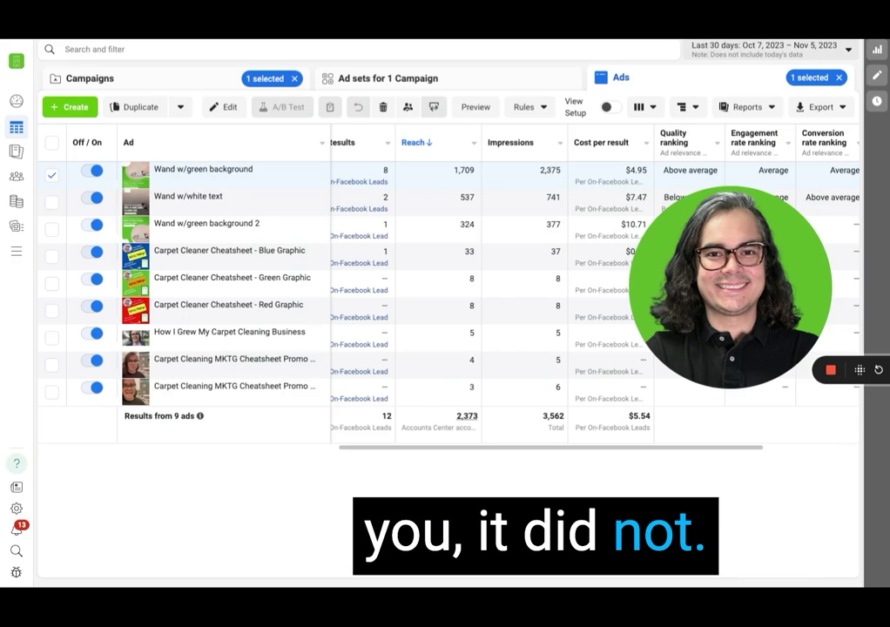
click(598, 492)
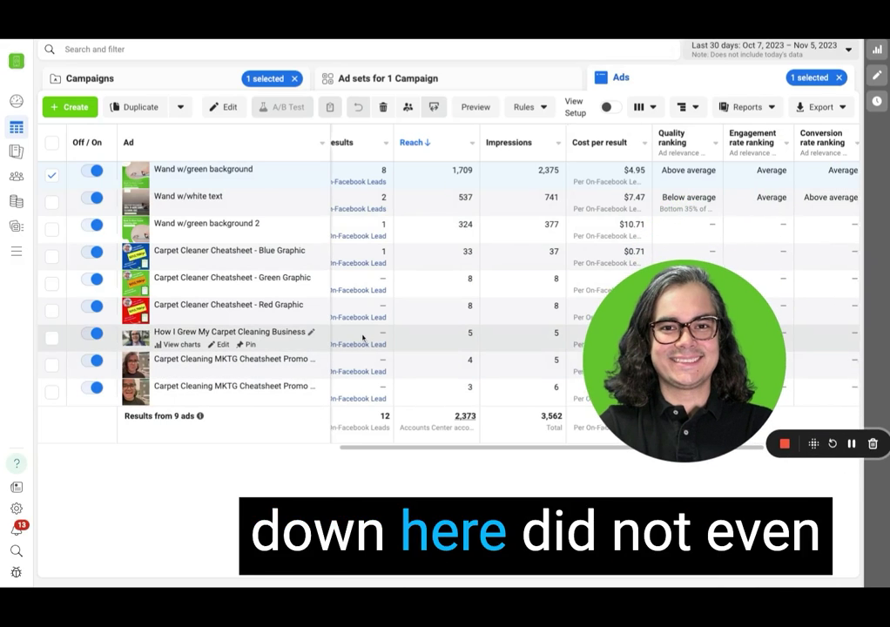
scroll(364, 340, right, 1)
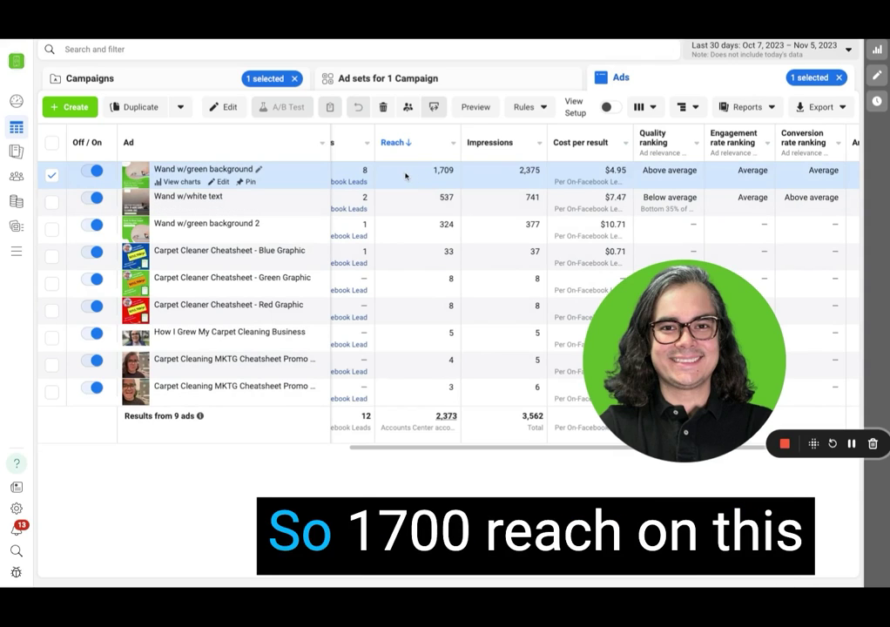
scroll(446, 171, right, 3)
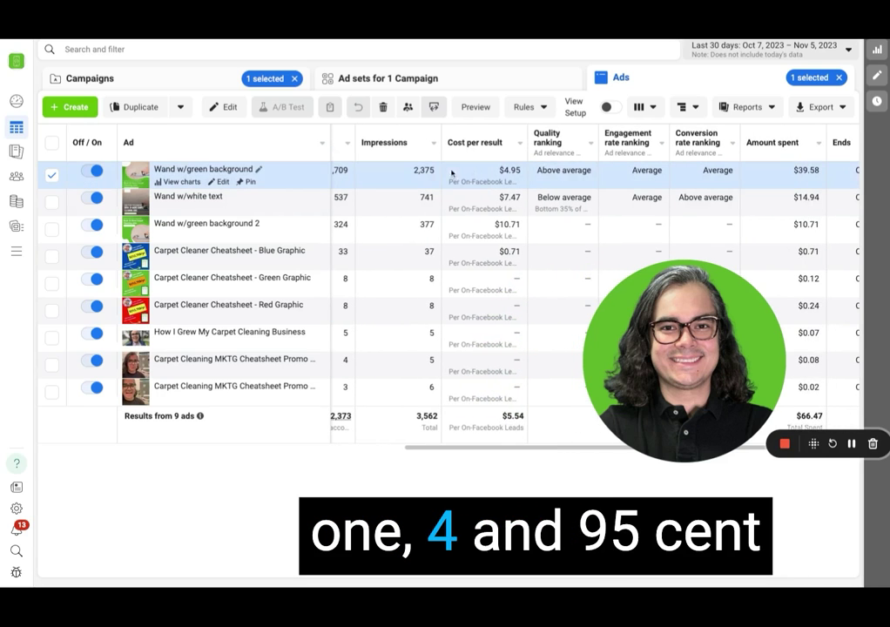
scroll(491, 173, left, 5)
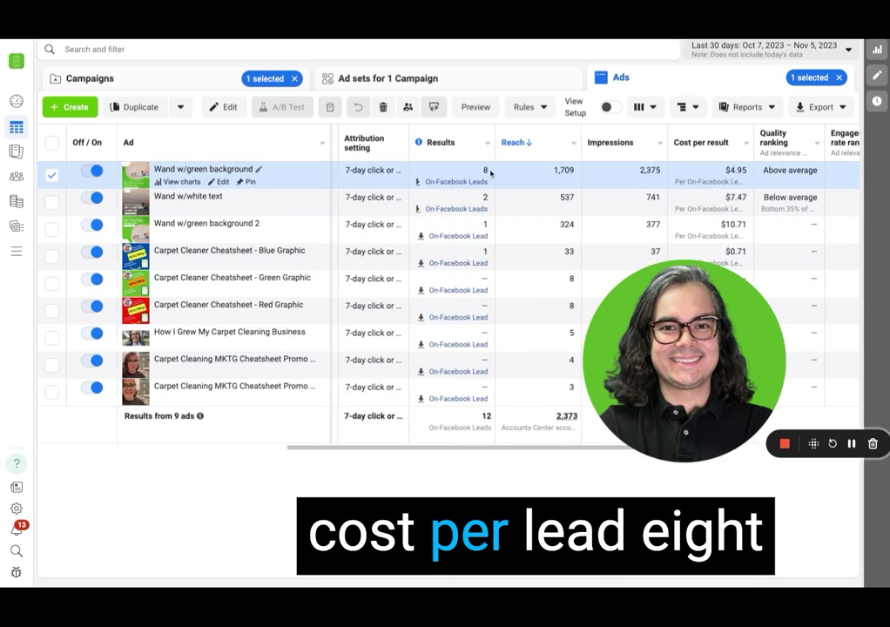
double_click(485, 170)
scroll(530, 179, right, 1)
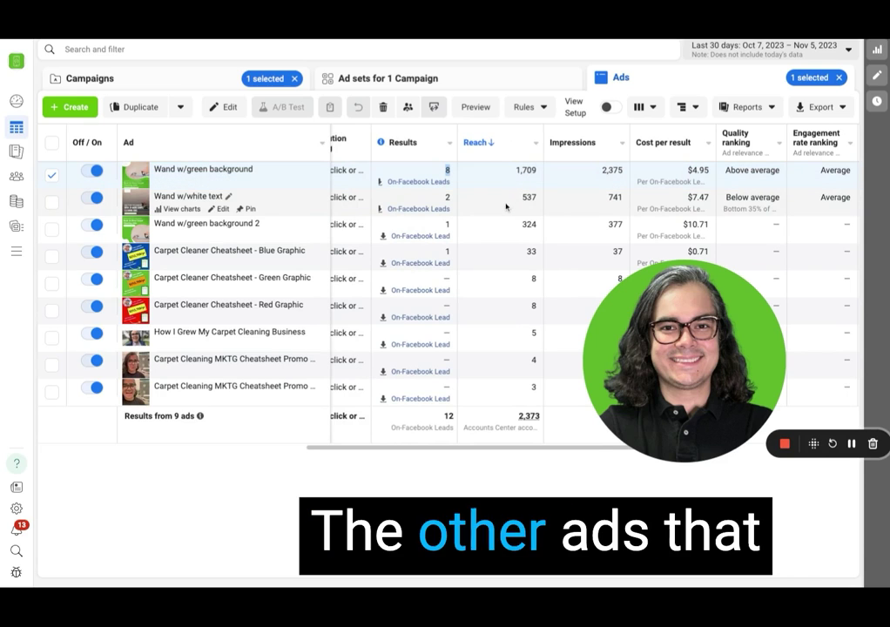
Step: Add "Wand w/white text", "Wand w/green background 2" and "Carpet Cleaner Cheatsheet - Blue Graphic" to the selection and review the ads' costs and spend
click(51, 202)
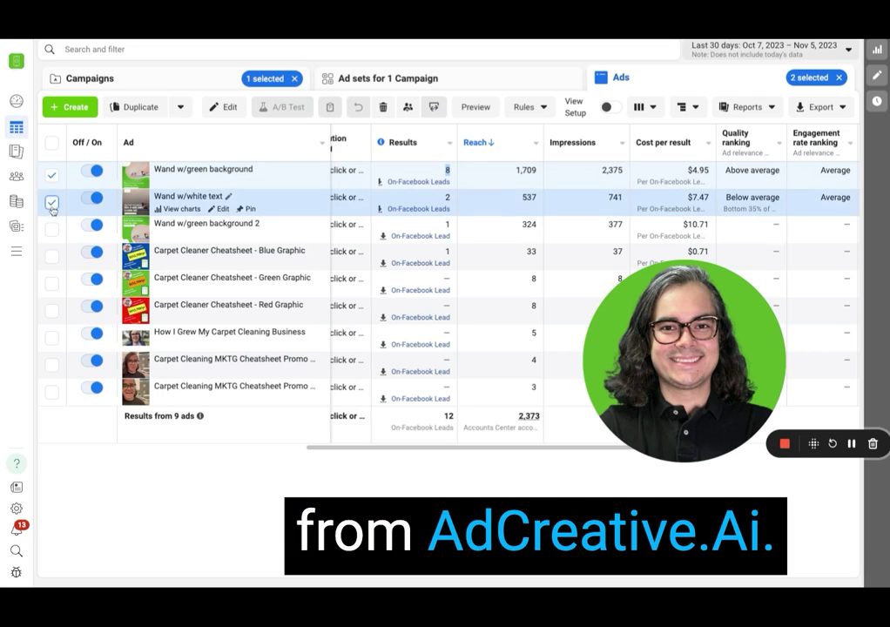
click(50, 231)
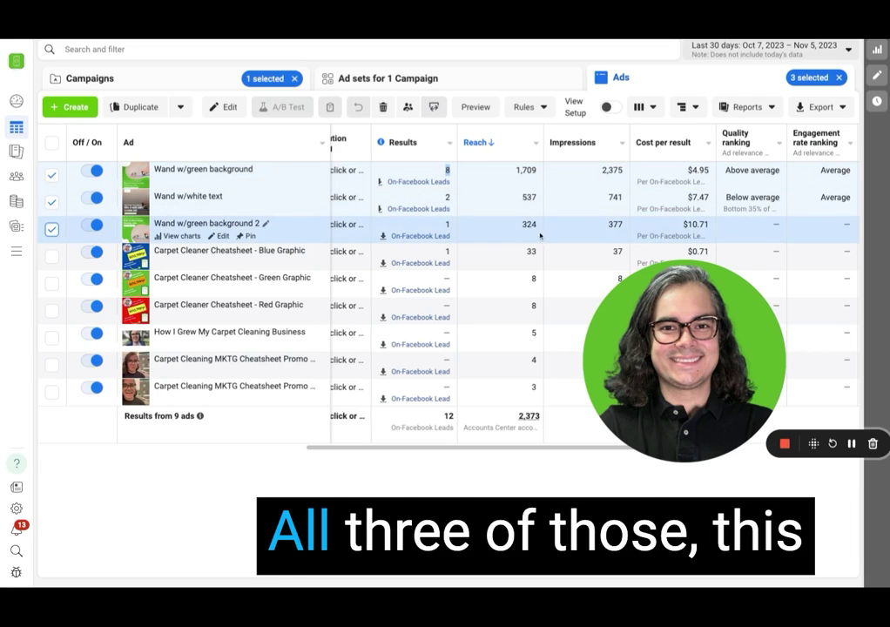
click(52, 256)
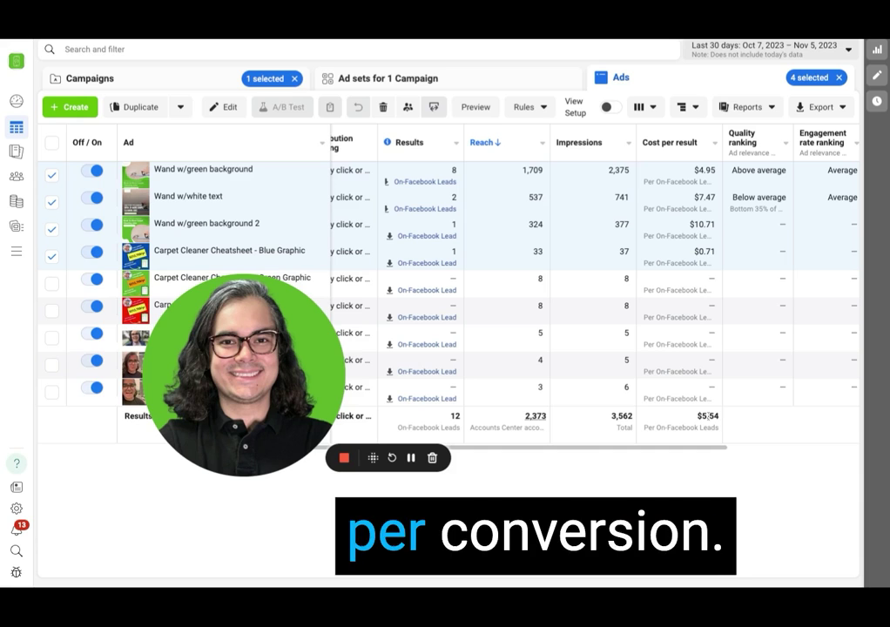
scroll(637, 292, right, 2)
scroll(637, 293, right, 4)
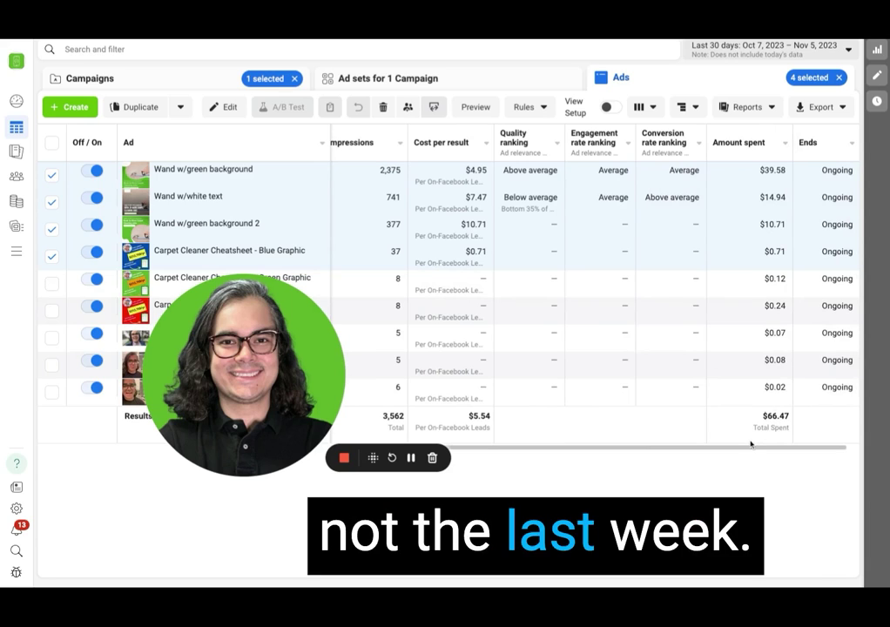
mouse_move(236, 190)
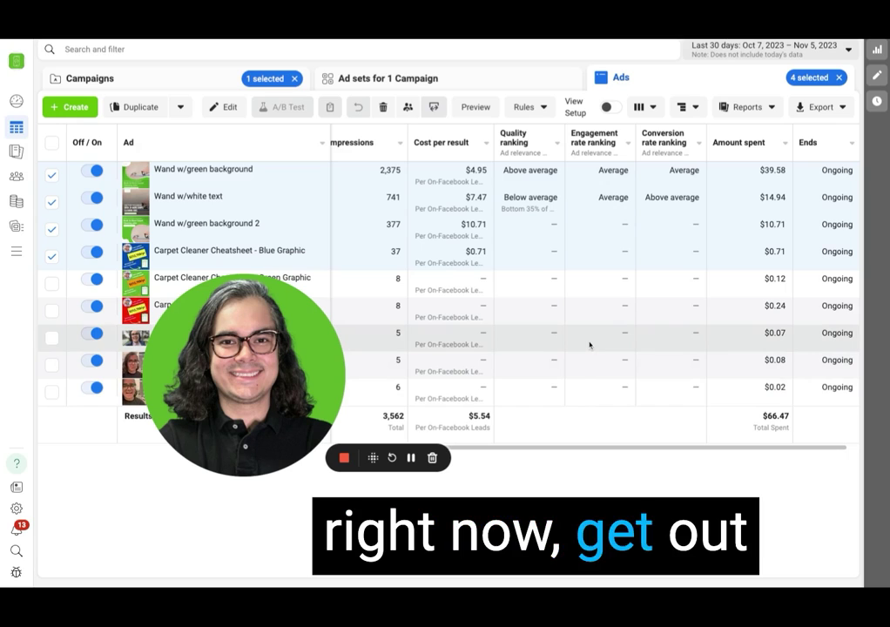
drag(202, 339, 742, 335)
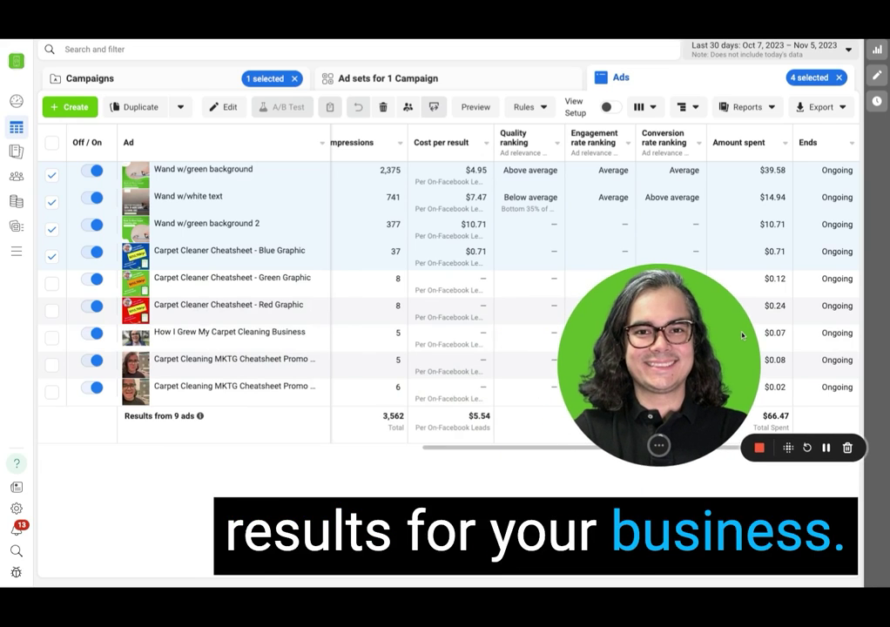